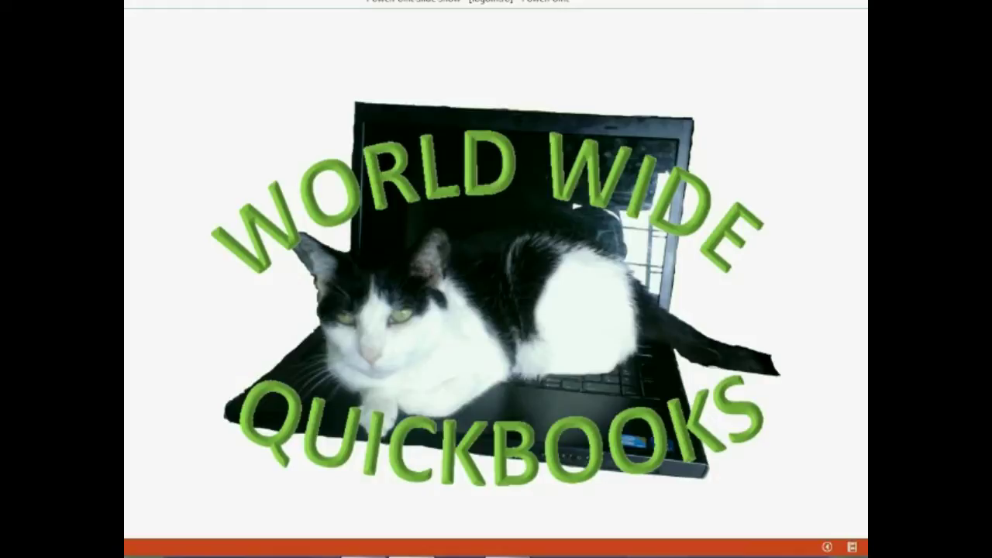
Reveal the SO SIMPLE points on date ranges, double-clicking balances, the Journal report, and its first red note.
key("Escape")
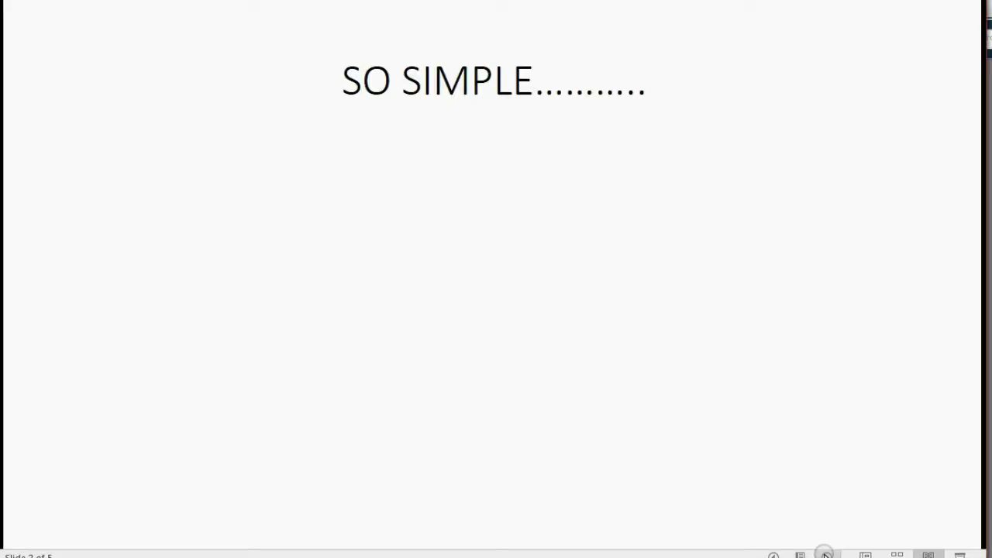
key("Right")
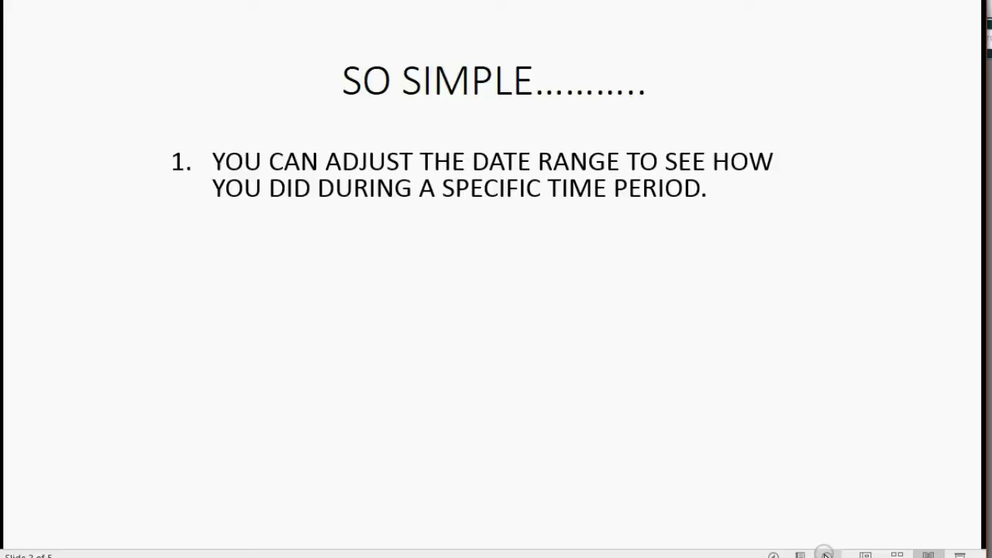
key("Right")
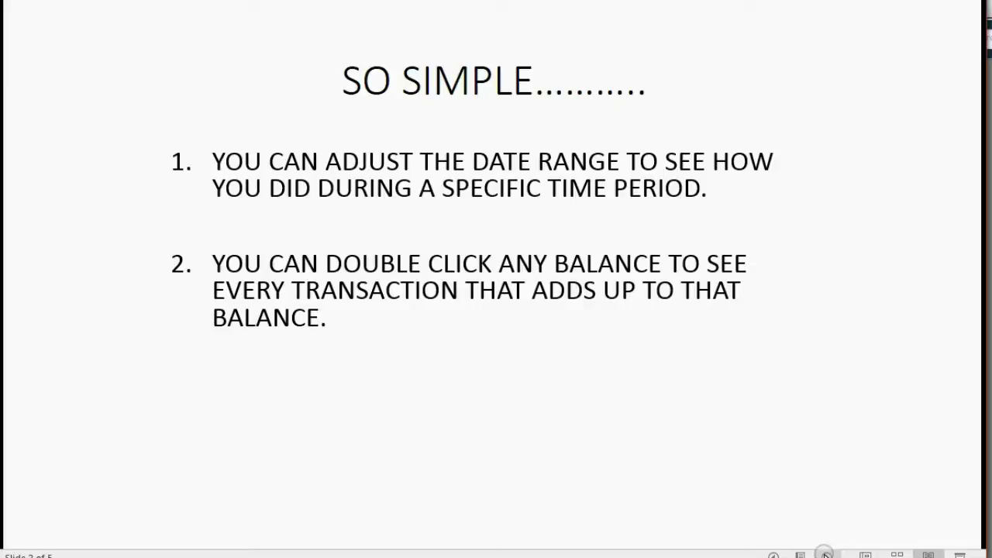
key("Right")
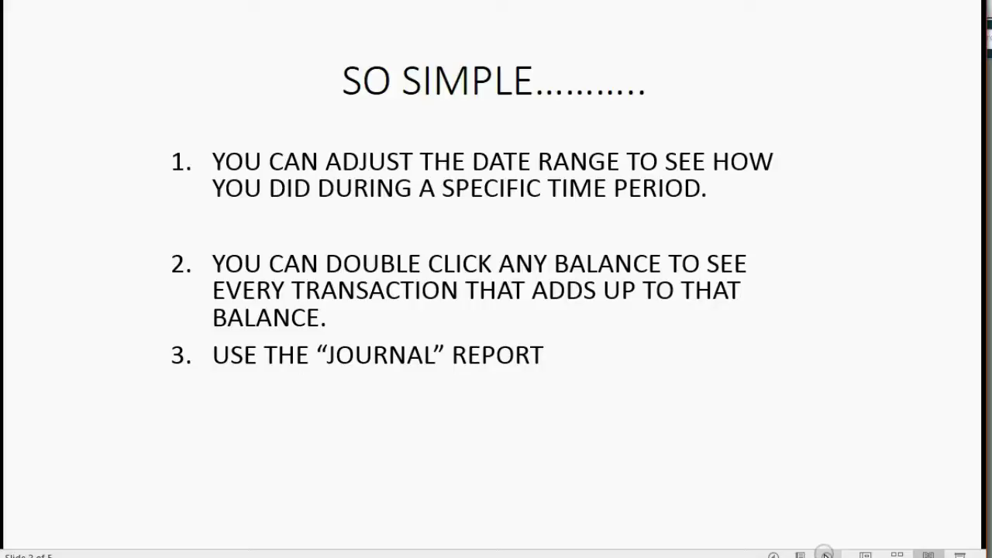
key("Right")
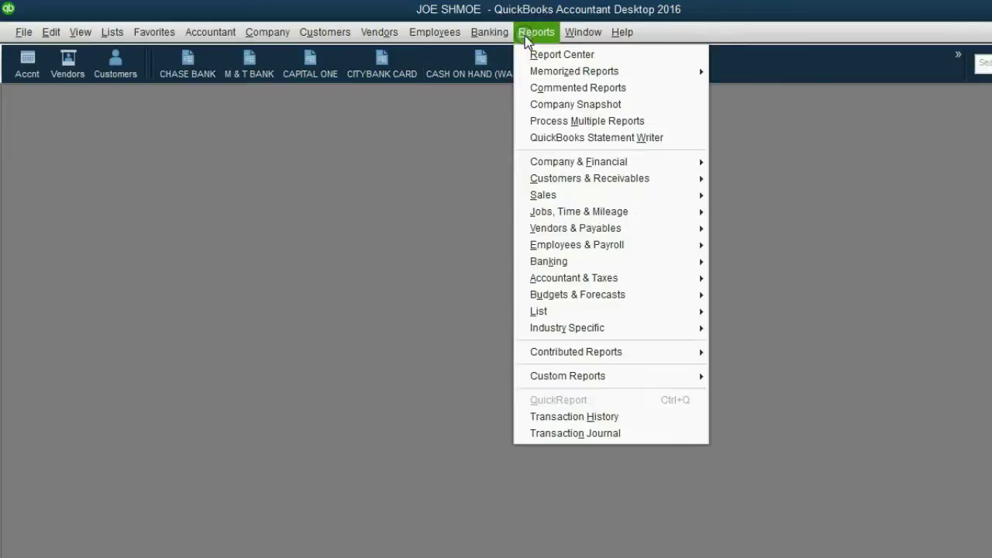
mouse_move(574, 277)
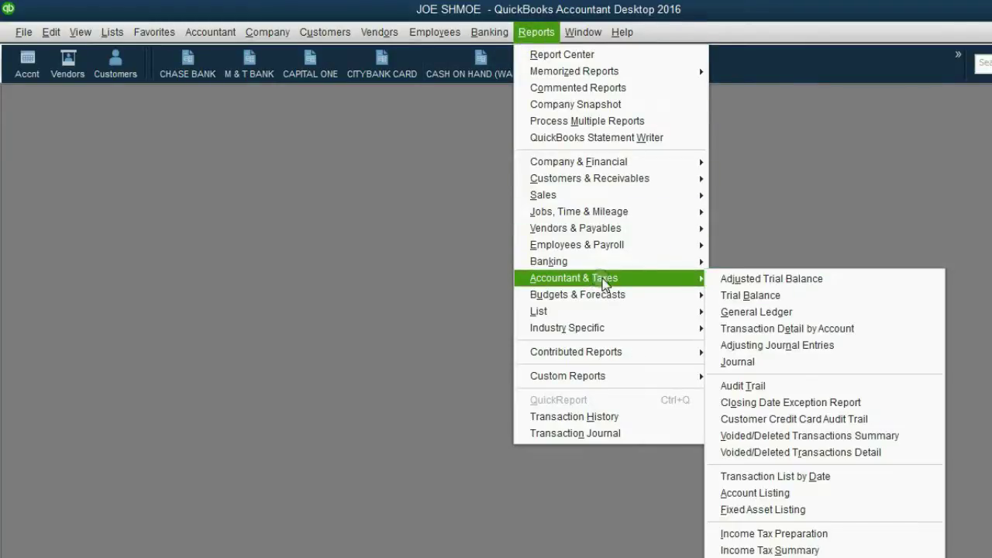
Open the Accountant & Taxes Journal report and change its Dates range to All.
left_click(768, 363)
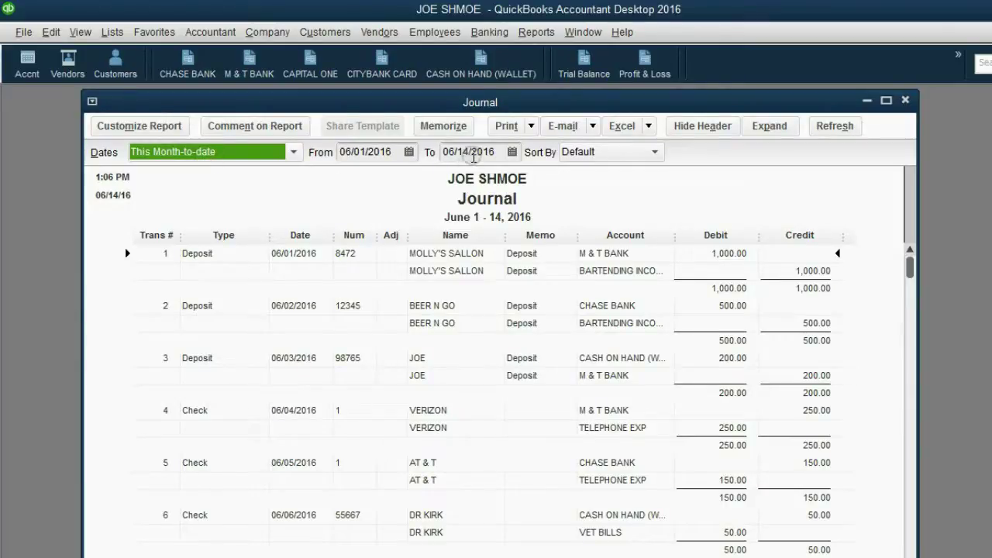
left_click(473, 153)
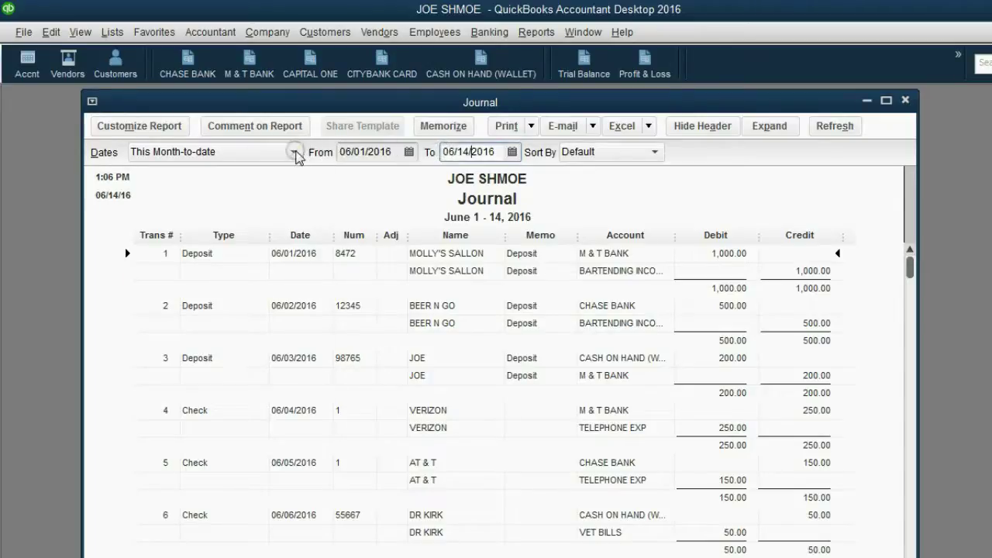
left_click(294, 153)
mouse_move(316, 190)
left_mouse_down()
mouse_move(326, 238)
mouse_move(330, 192)
left_mouse_up()
left_click(205, 177)
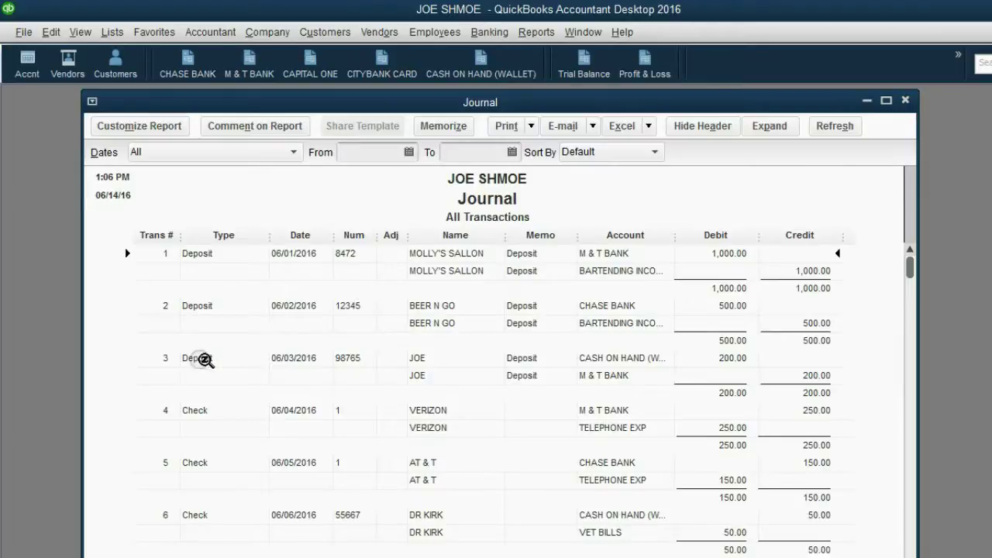
Step through Journal entries 3 to 5, including the VERIZON and AT & T checks.
left_click(456, 365)
left_click(422, 417)
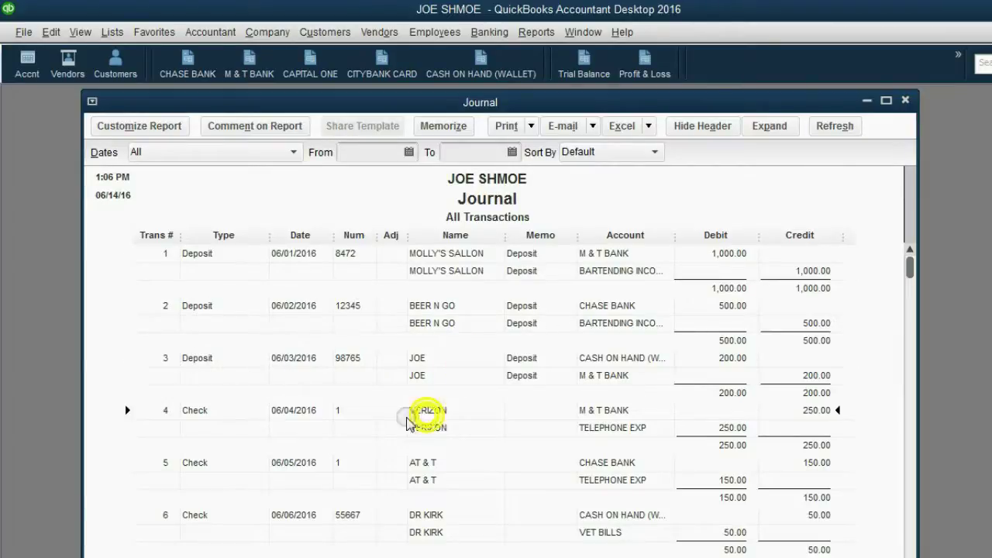
left_click(411, 465)
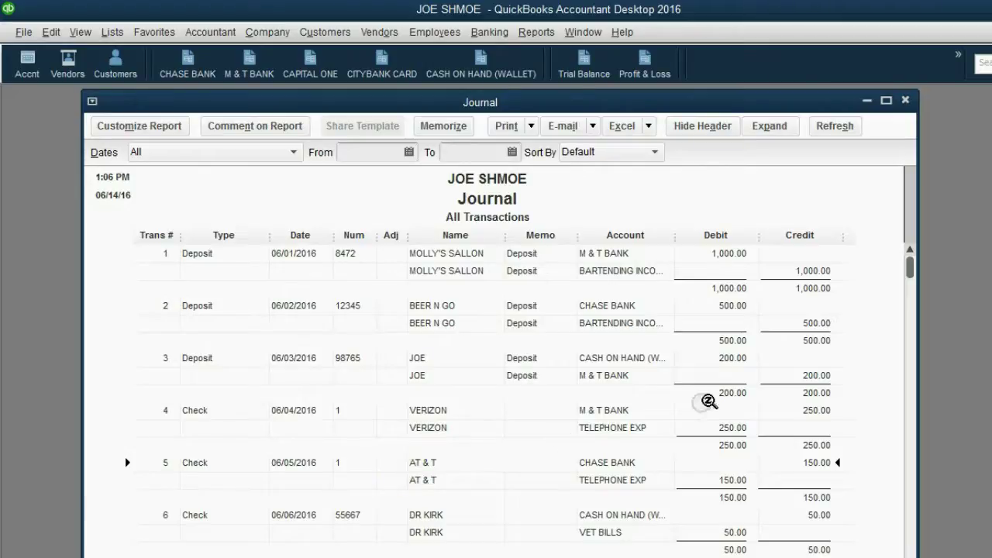
left_click_drag(909, 266, 903, 557)
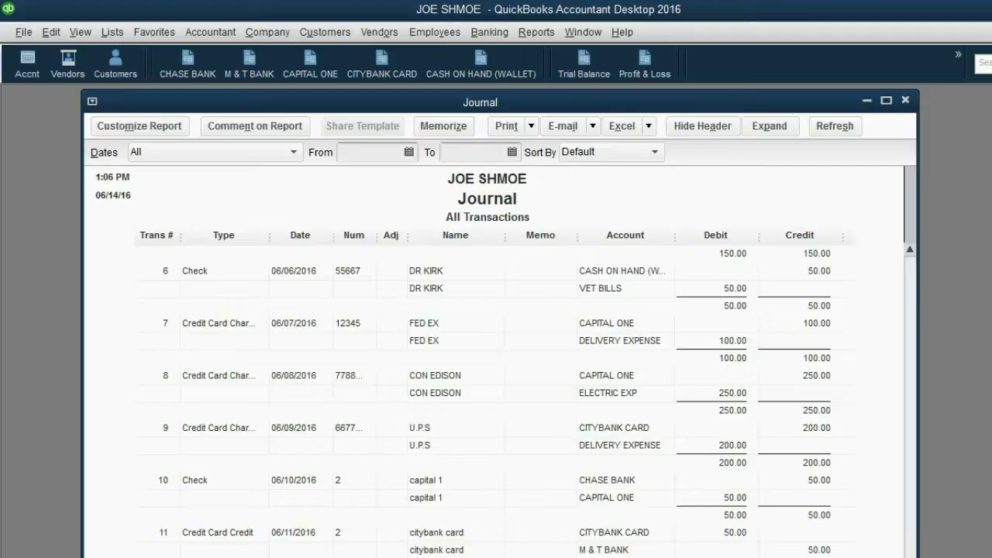
Review entries 6 to 11, from the DR KIRK check to the CitiBank card credit.
left_click(163, 236)
left_click(353, 271)
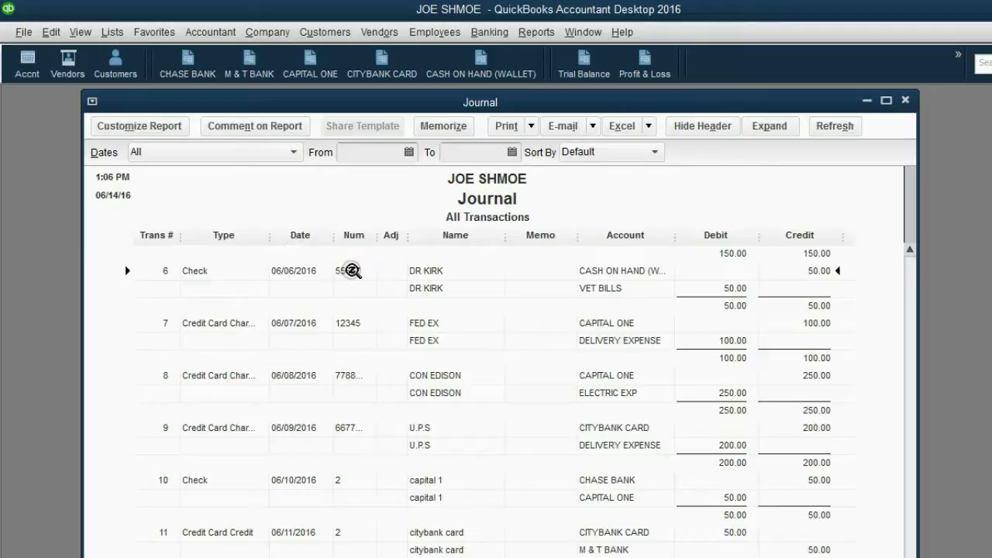
left_click(311, 271)
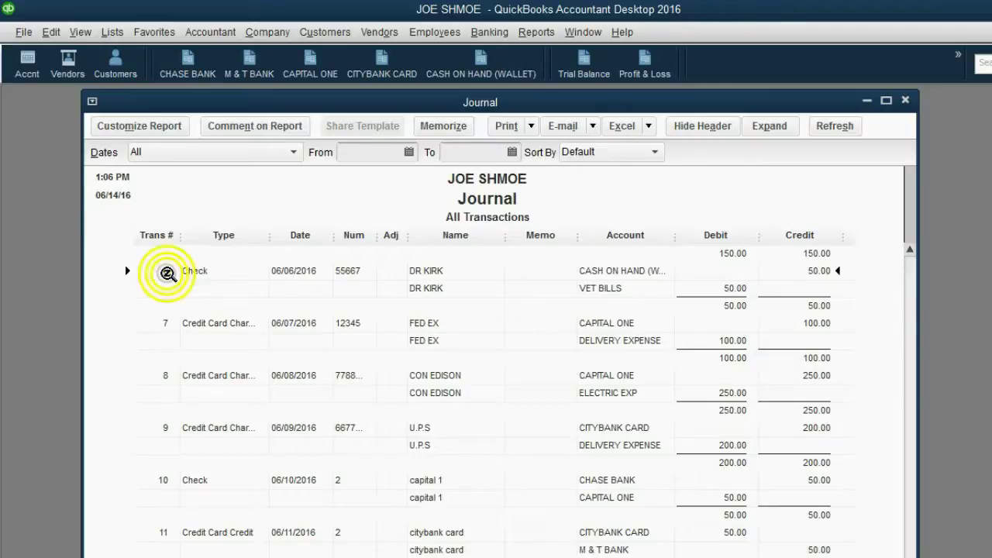
left_click(169, 324)
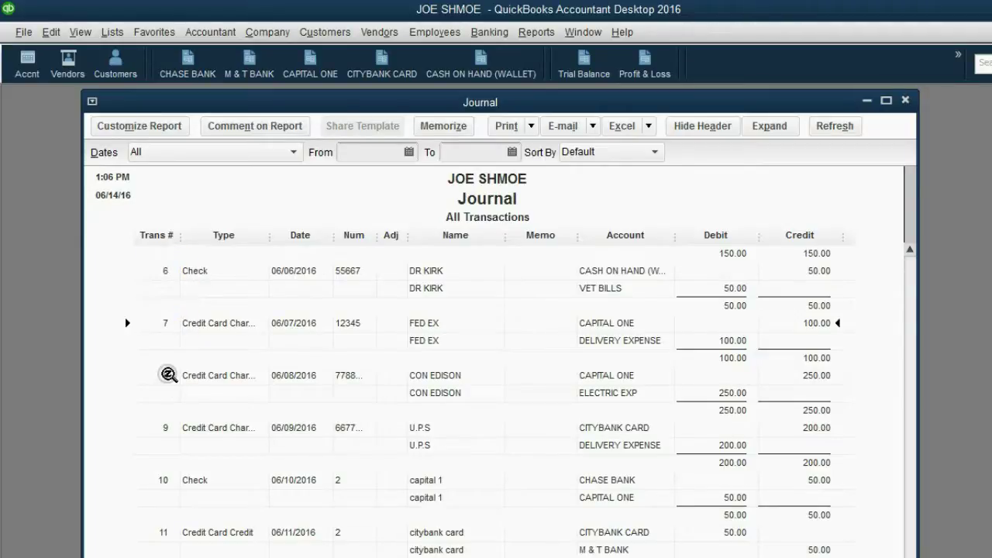
left_click(167, 377)
left_click(166, 425)
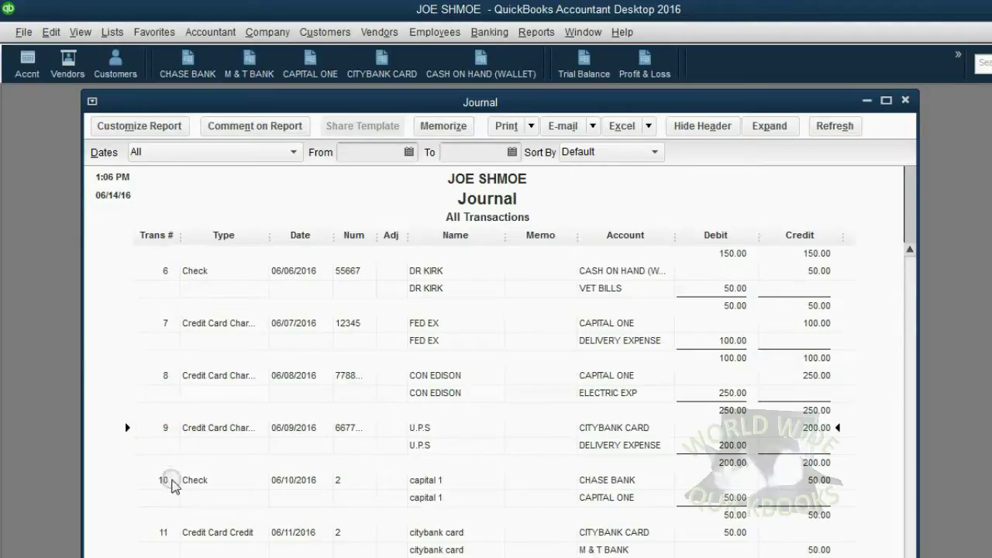
left_click(163, 480)
left_click(168, 533)
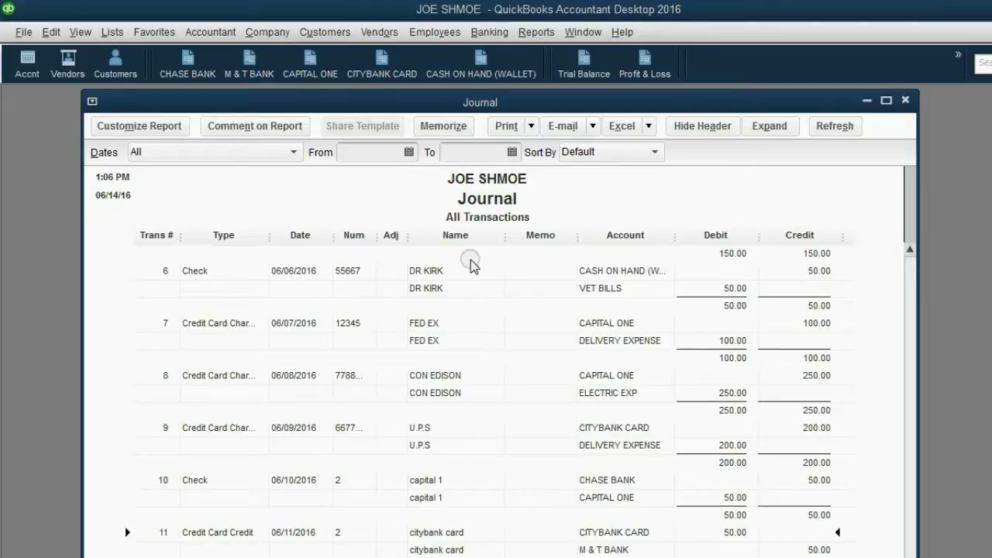
left_click(295, 533)
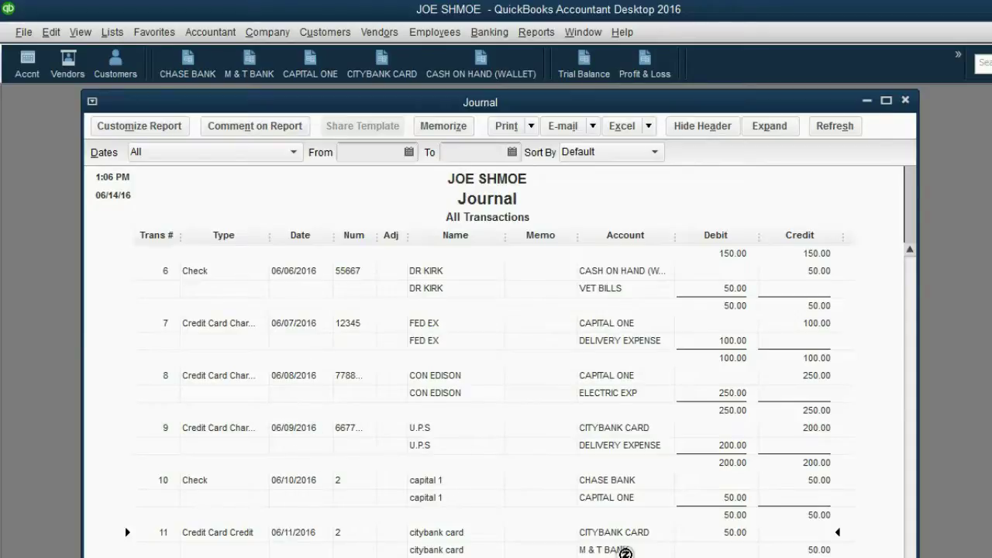
Show the slide note about a Date Entered/Modified column, then minimize PowerPoint.
key("alt+Tab")
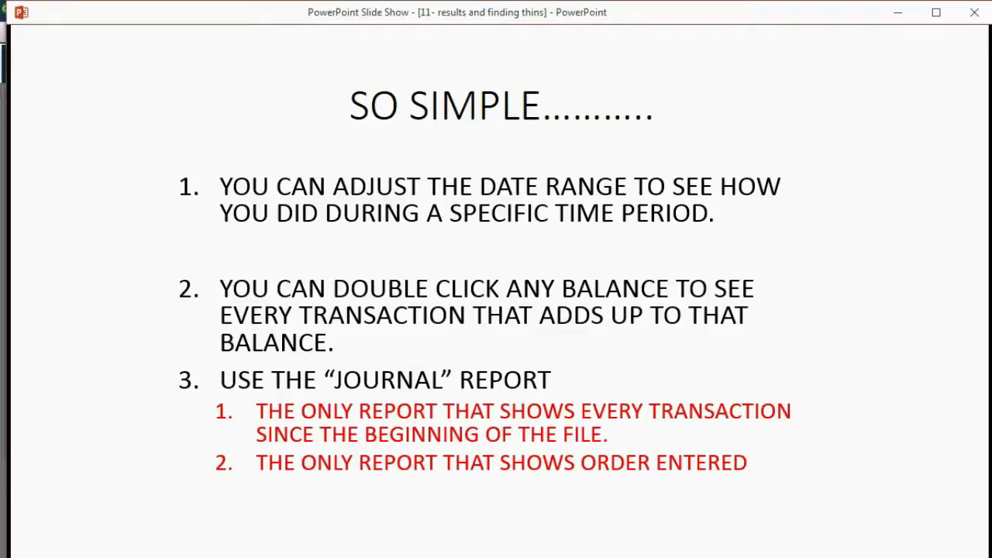
key("Right")
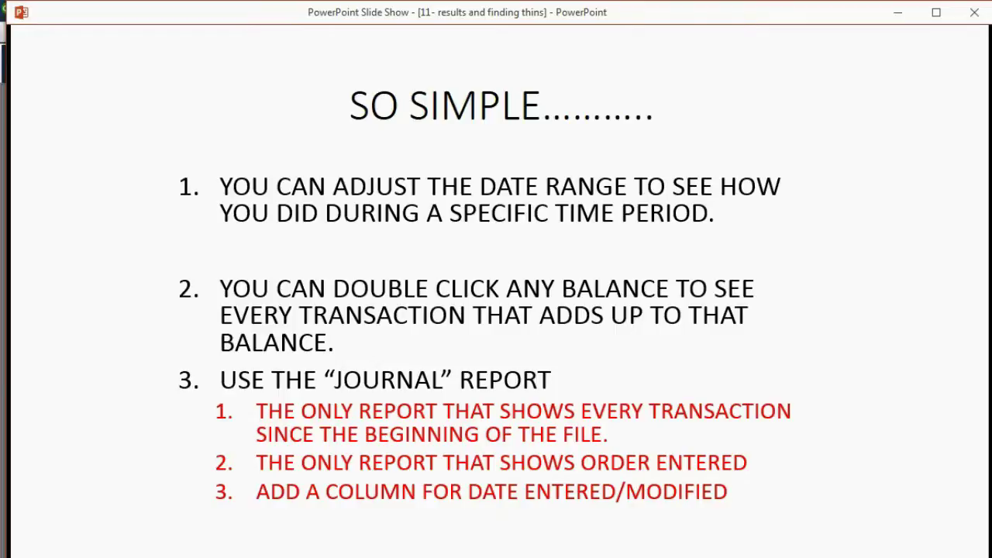
left_click(897, 13)
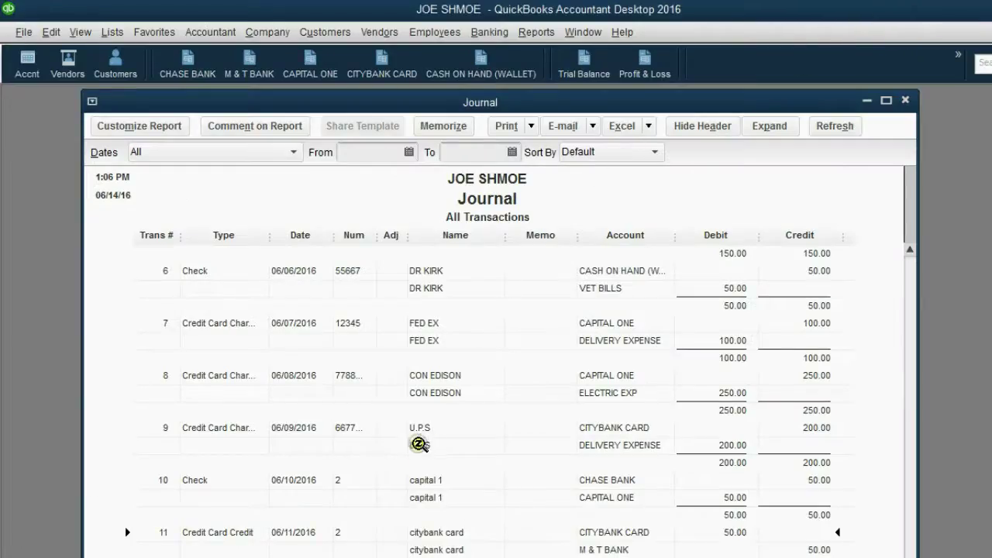
Check Entered/Last Modified in the Journal report's Customize Report columns and apply it.
left_click(301, 431)
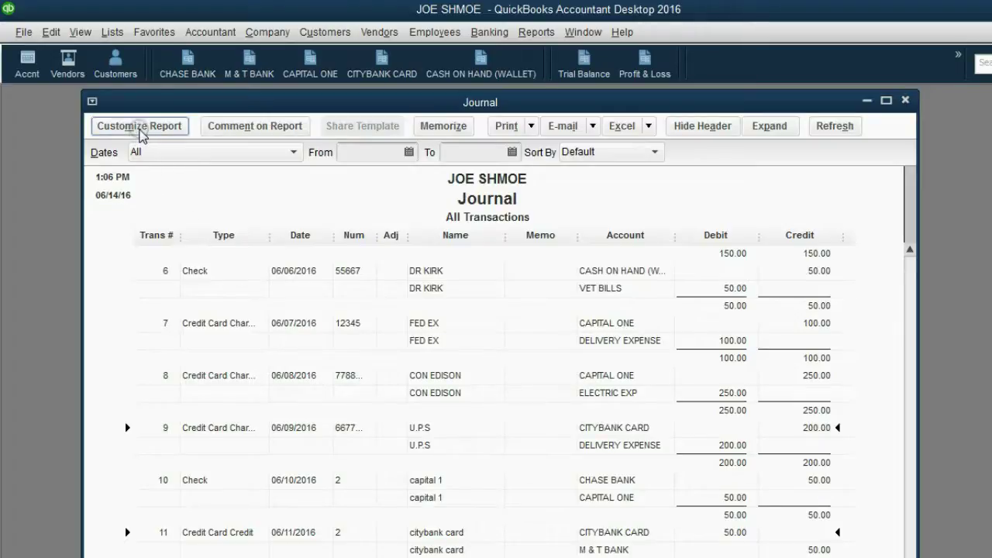
left_click(141, 131)
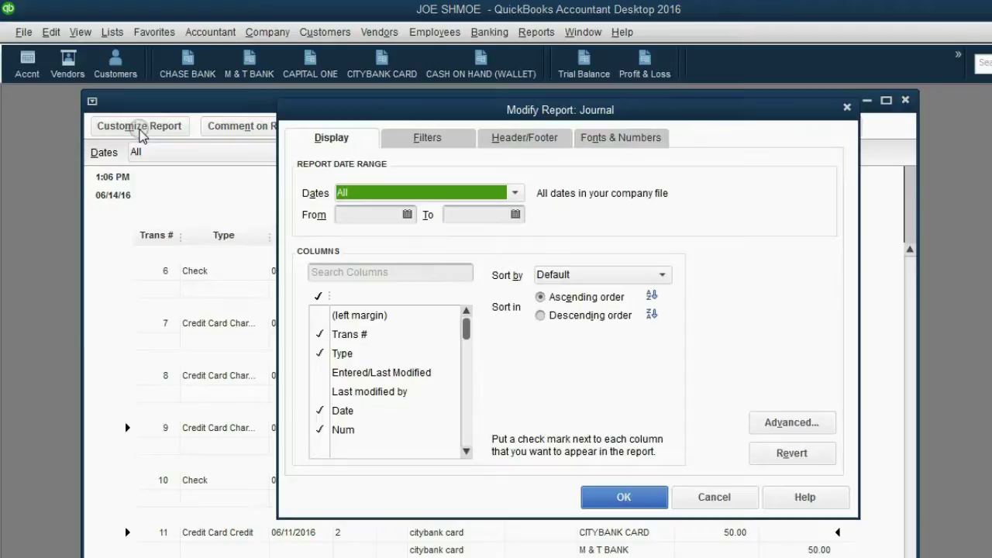
left_click_drag(401, 109, 336, 140)
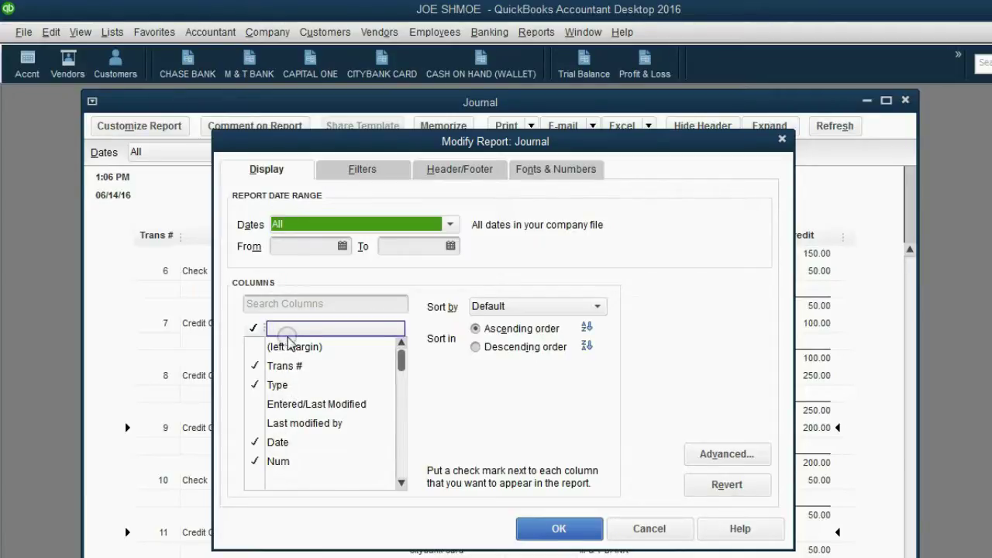
left_click(283, 404)
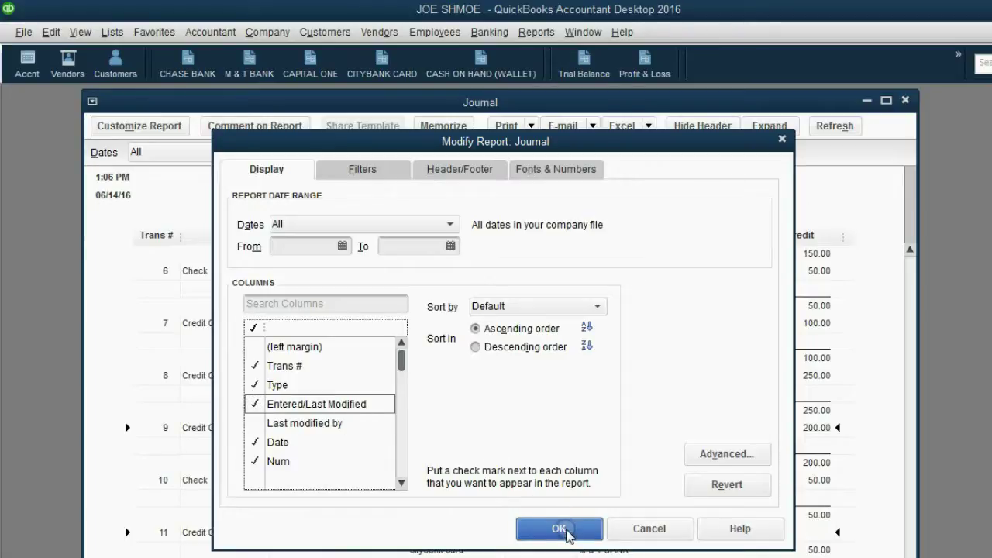
left_click(565, 530)
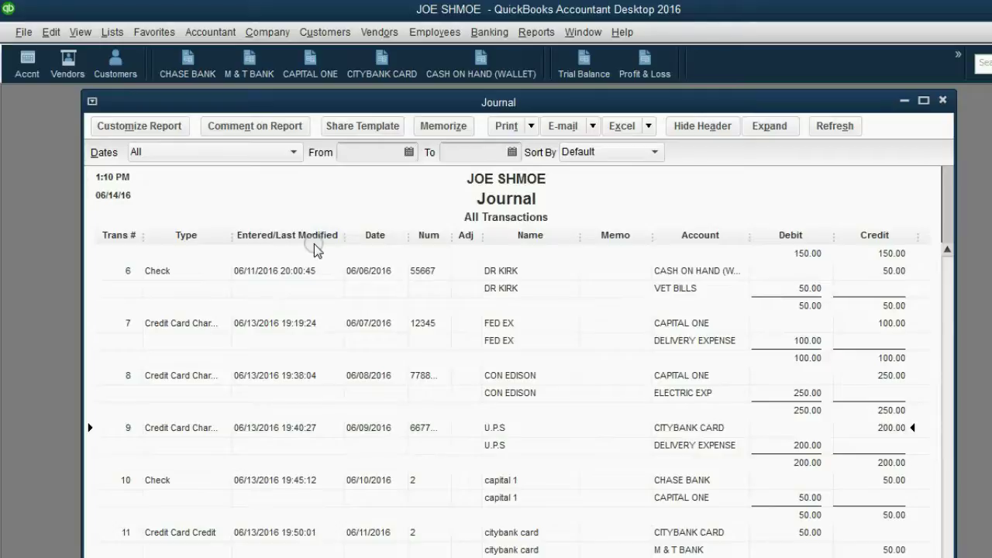
left_click(383, 271)
double_click(400, 271)
left_click_drag(299, 102, 292, 103)
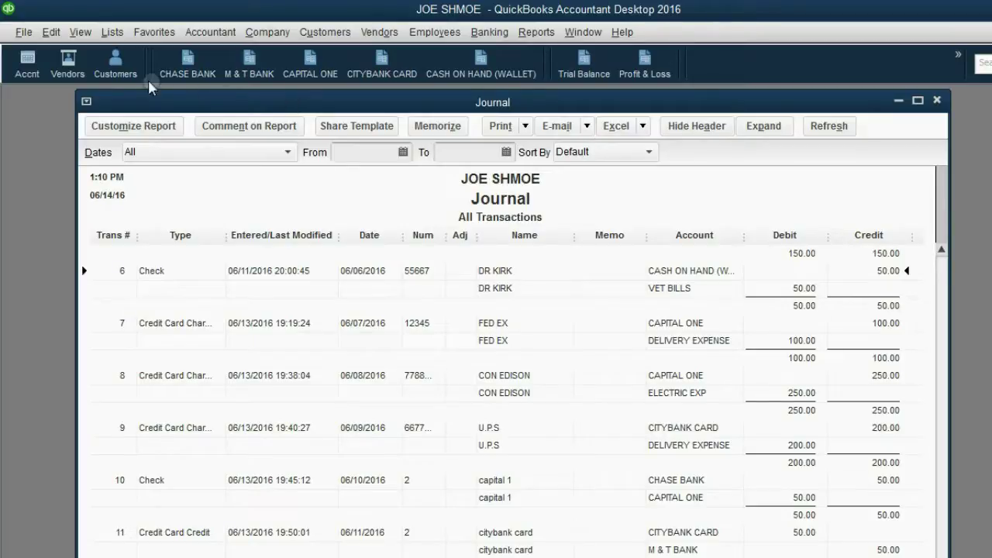
Add a Journal shortcut to the icon bar, then close the Journal report.
left_click(79, 32)
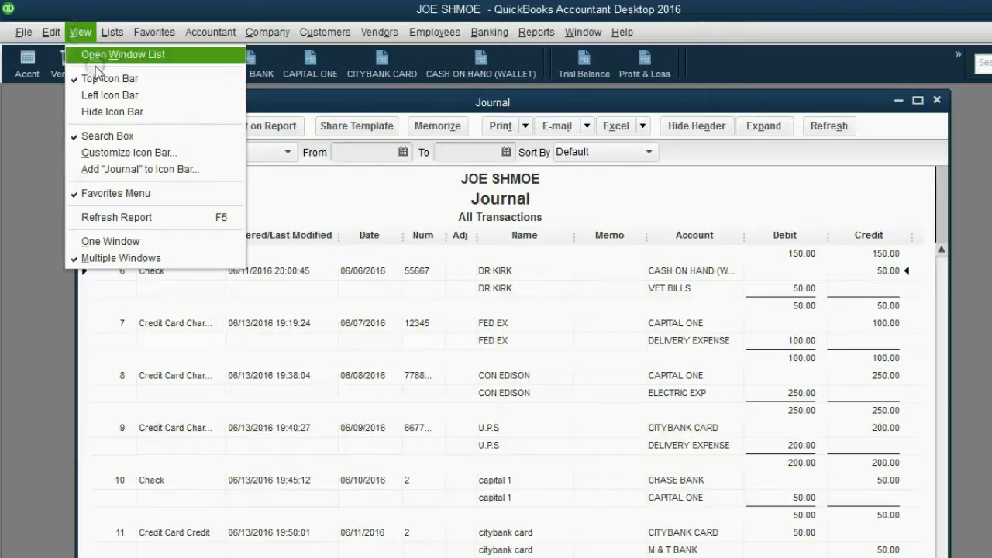
left_click(142, 171)
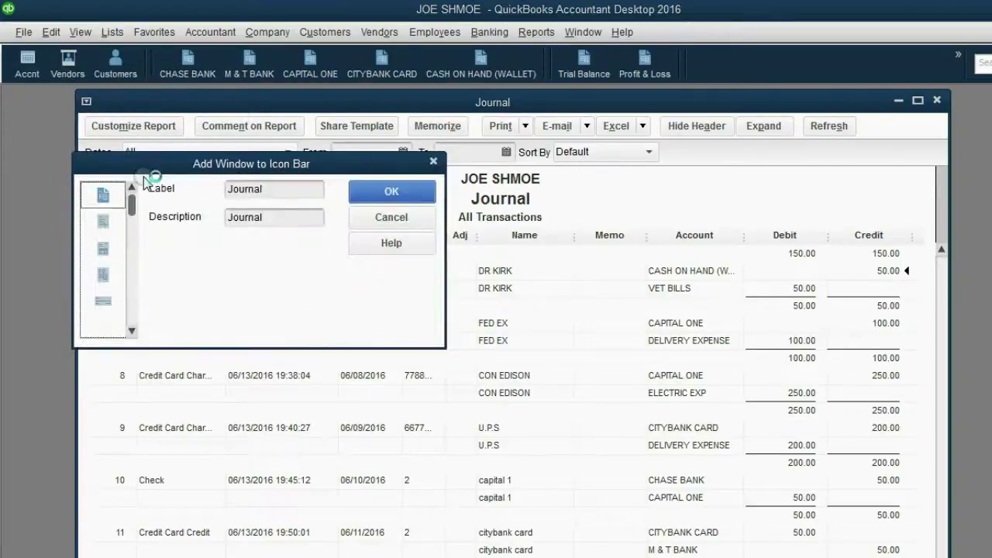
left_click(408, 192)
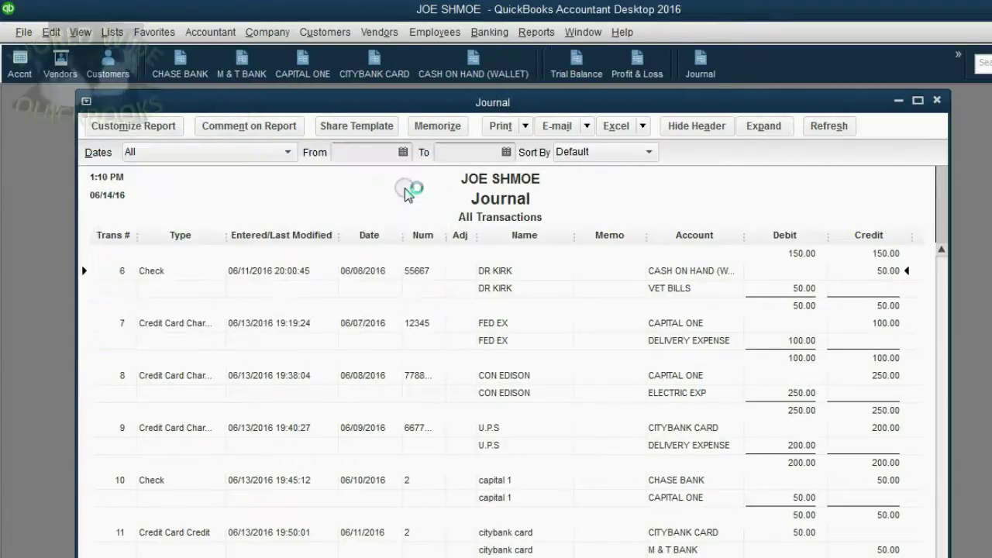
left_click(937, 101)
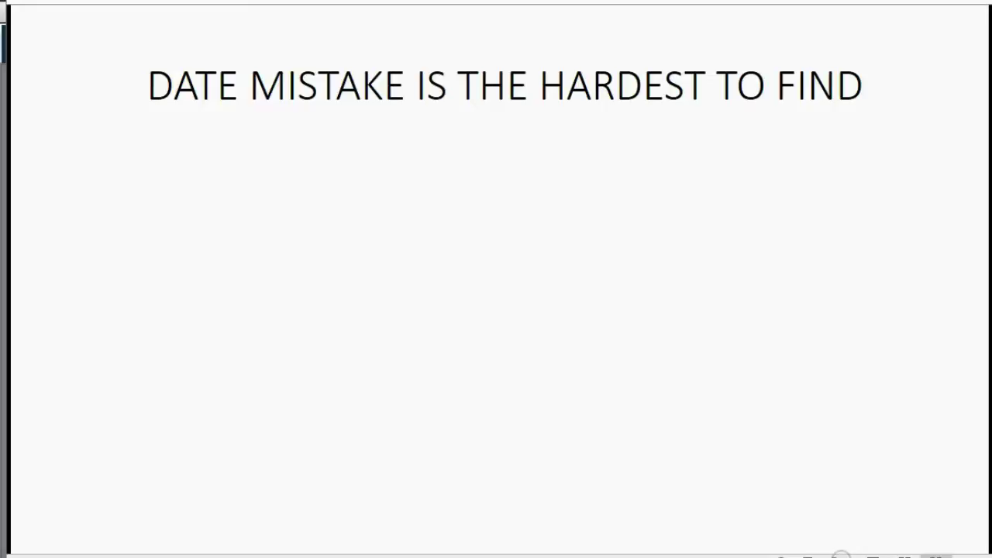
Advance the slide to show that most QuickBooks reports list transactions in date order.
left_click(836, 555)
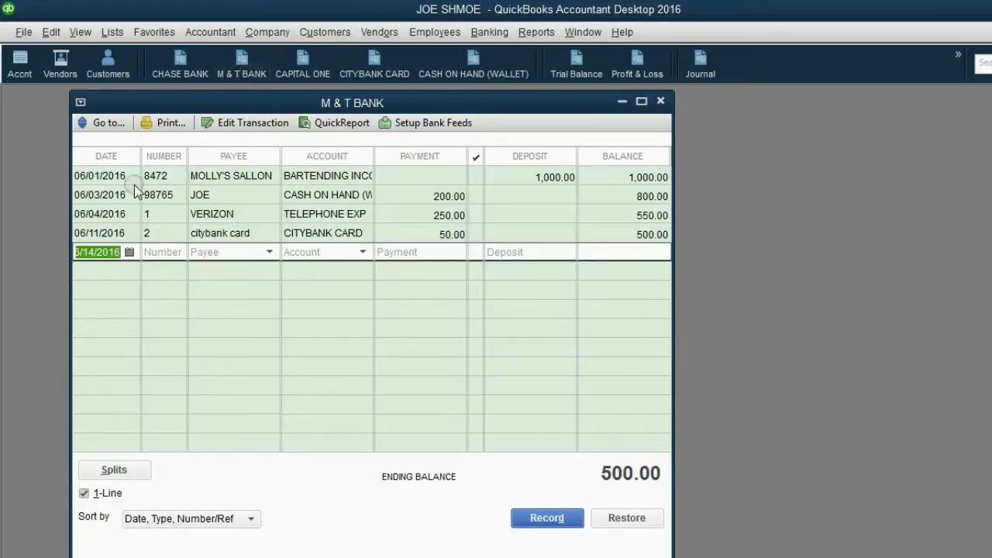
Change the citybank card payment's date to 06/02/2016 and record it.
left_click(122, 233)
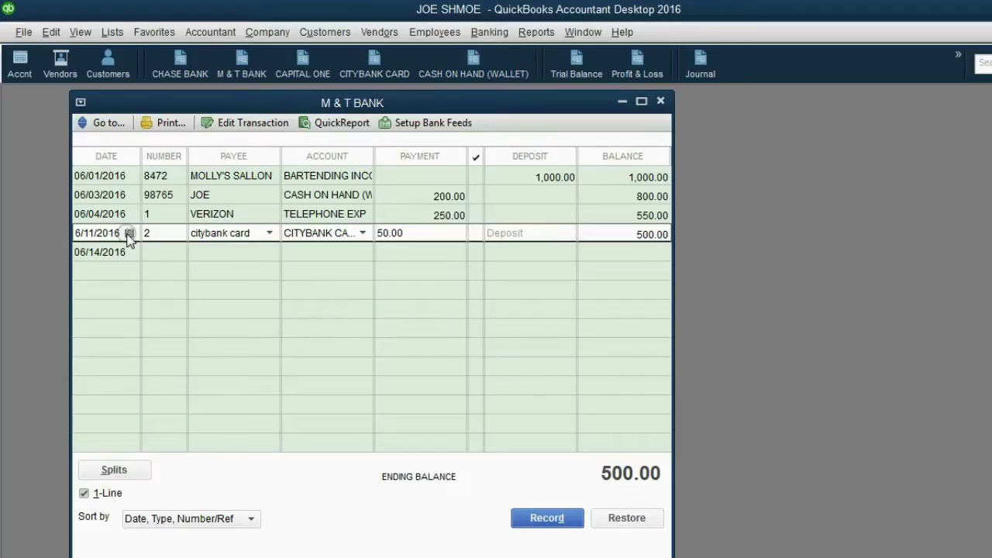
left_click(118, 177)
left_click(129, 233)
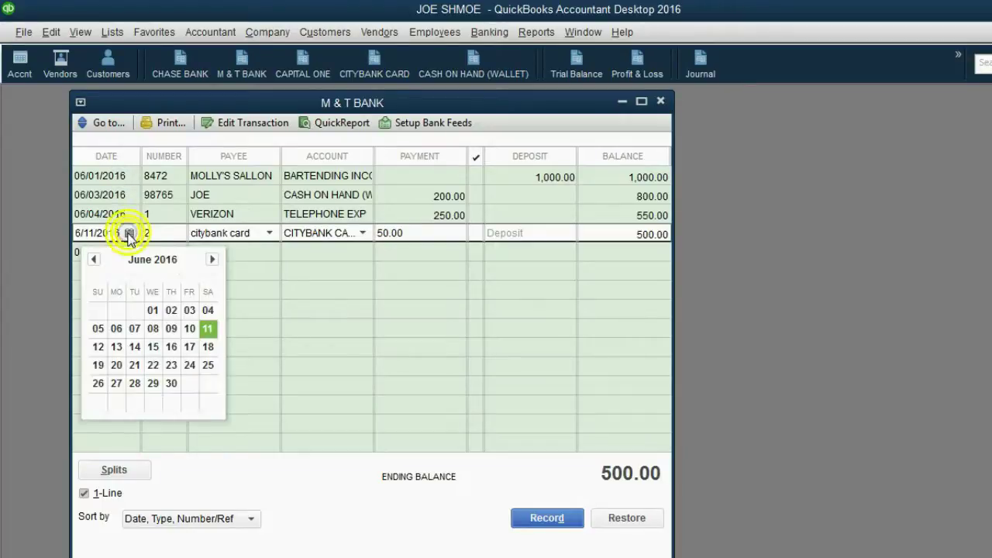
left_click(172, 310)
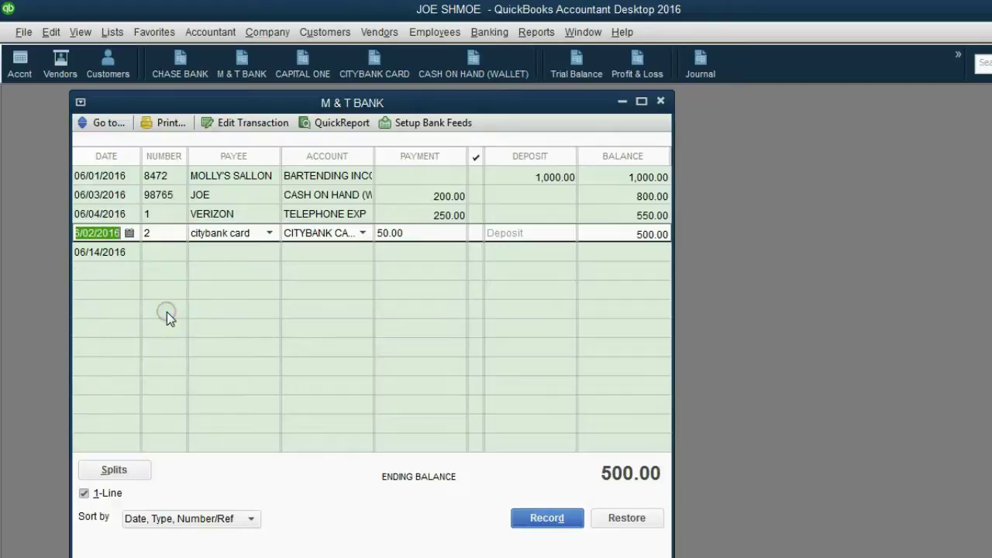
left_click(539, 521)
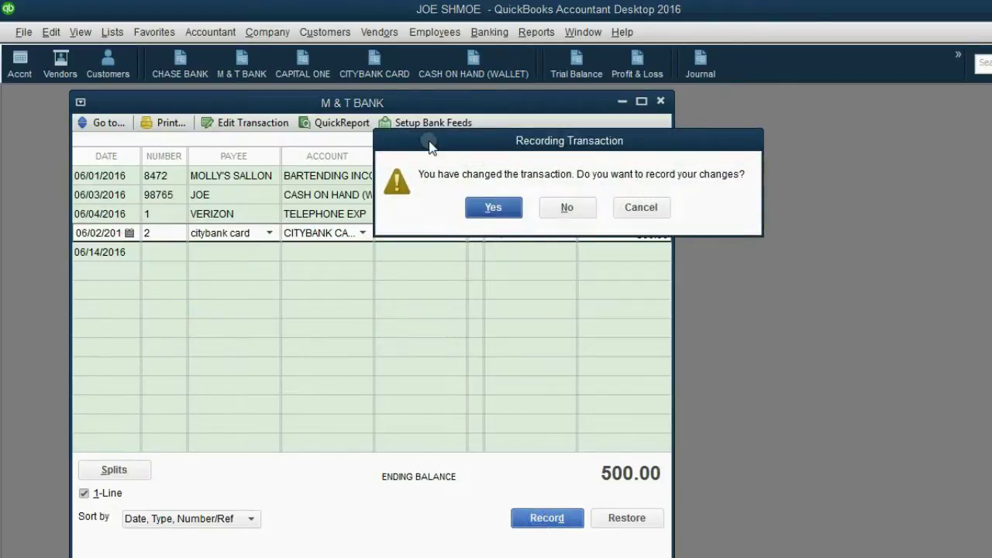
left_click_drag(429, 141, 314, 167)
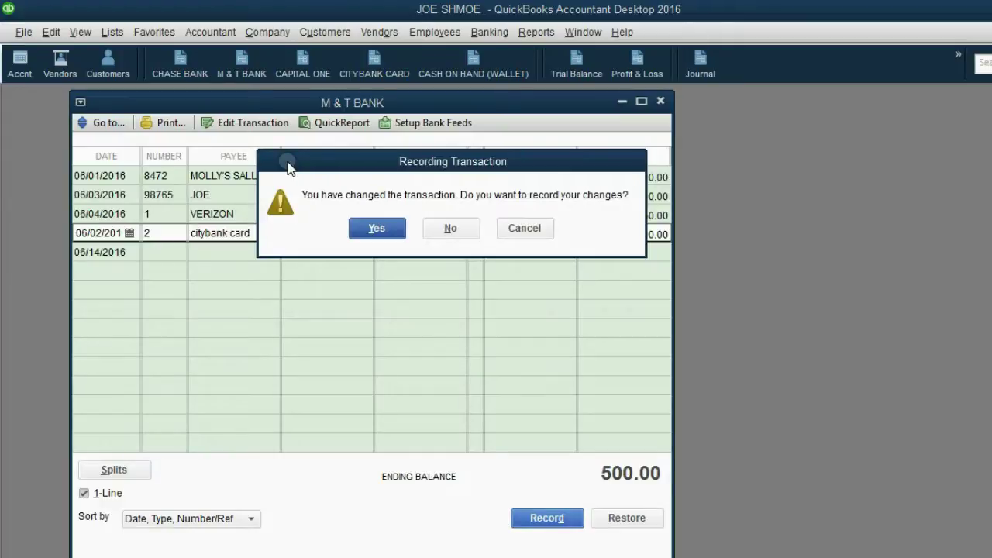
left_click(360, 229)
Check the payment's new position between the 06/01 and 06/03 JOE transactions.
left_click(246, 195)
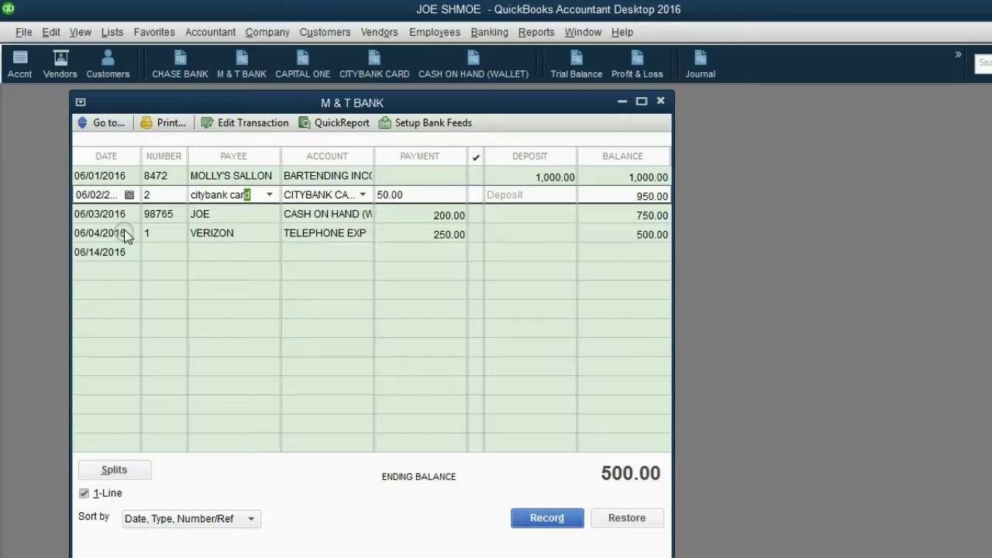
left_click(111, 175)
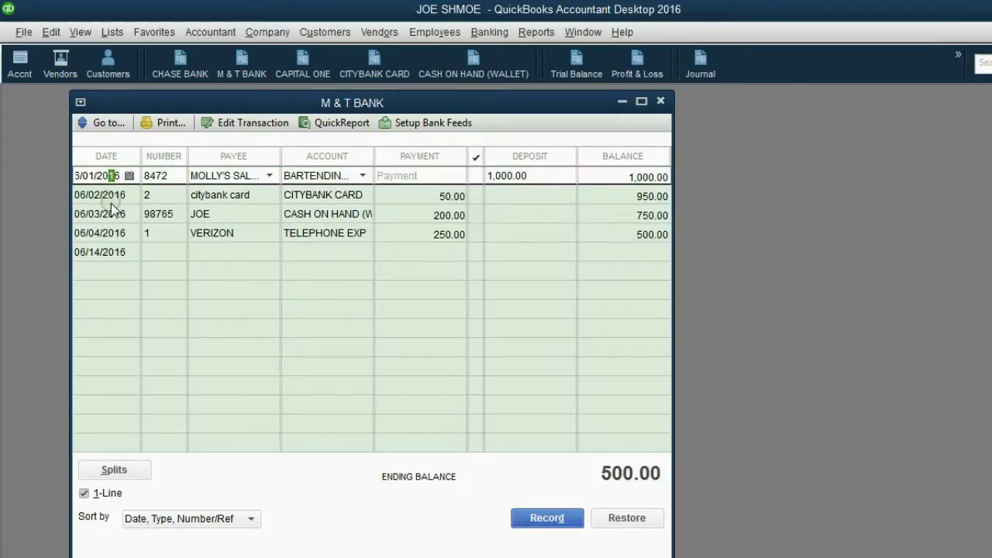
left_click(111, 214)
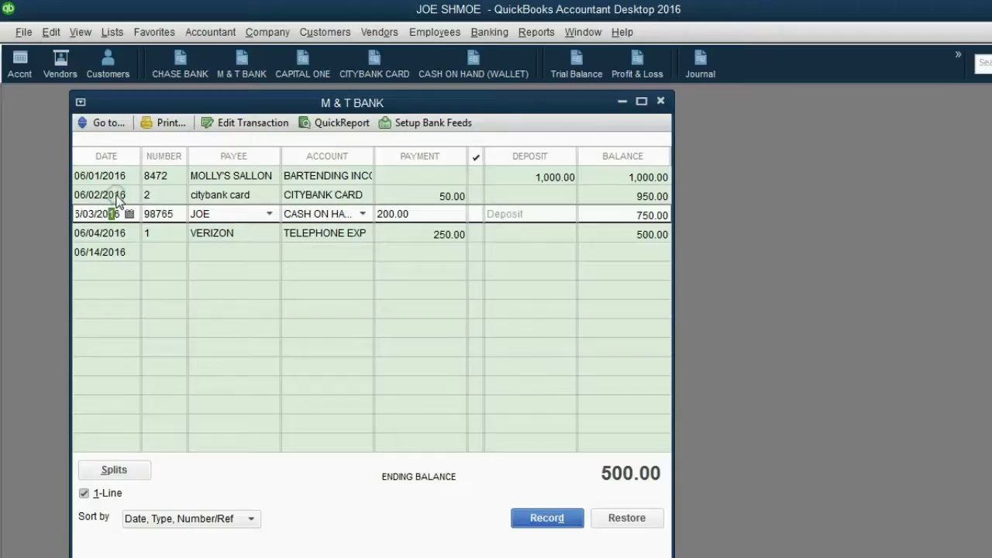
left_click(117, 195)
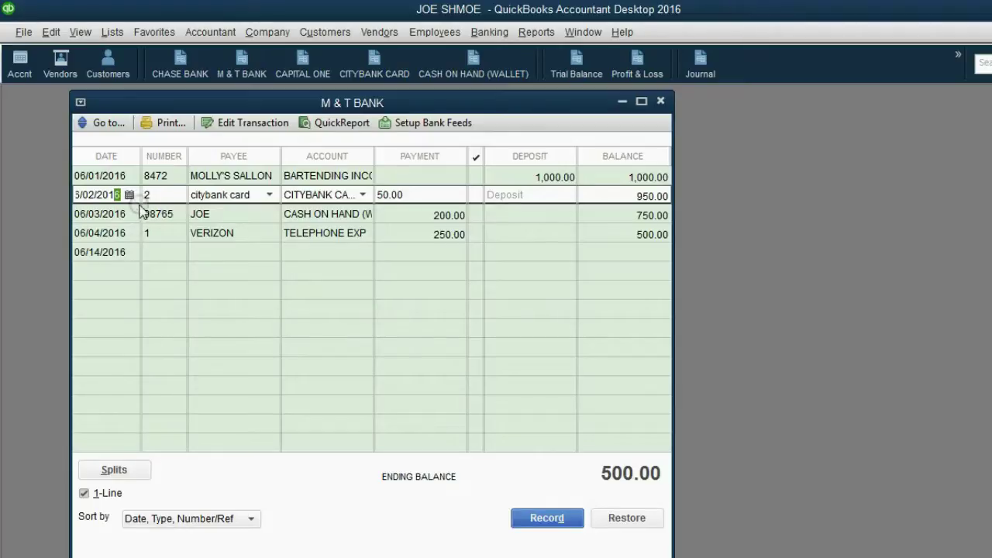
left_click(164, 196)
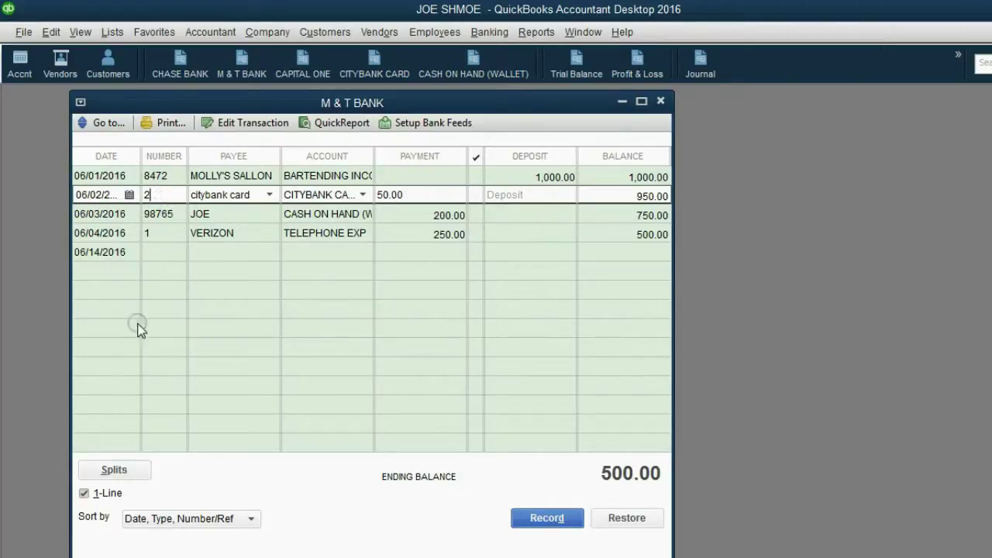
Sort the M & T BANK register by order entered.
left_click(149, 524)
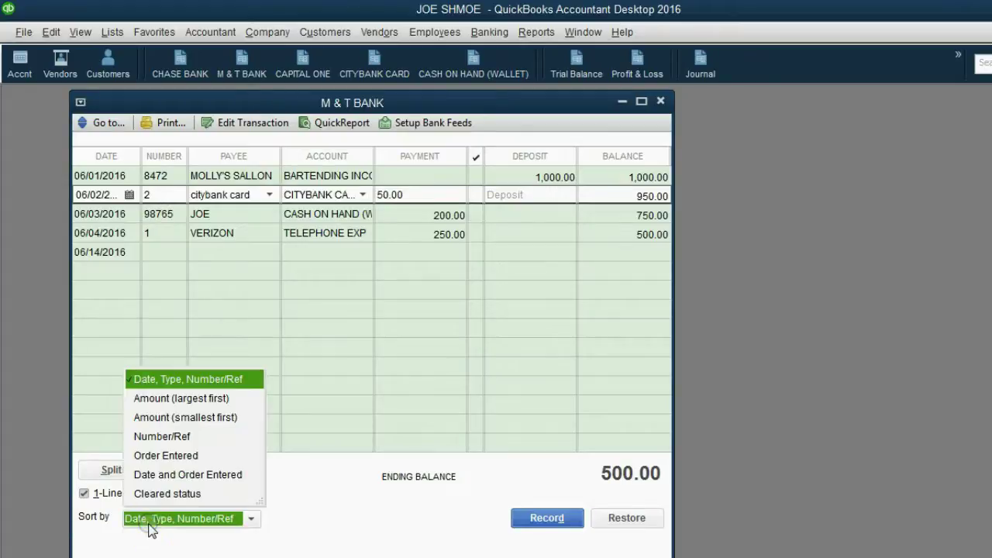
left_click(162, 458)
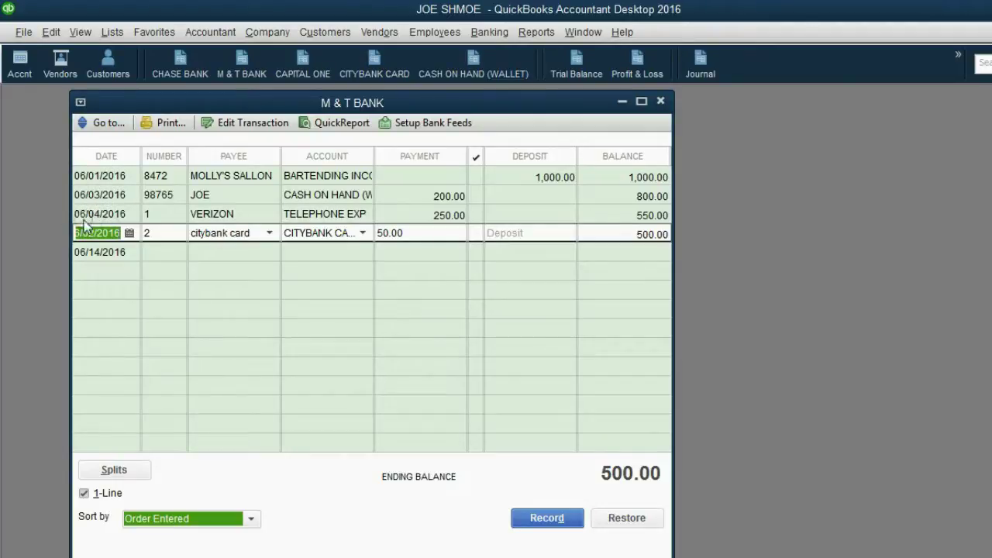
left_click(153, 233)
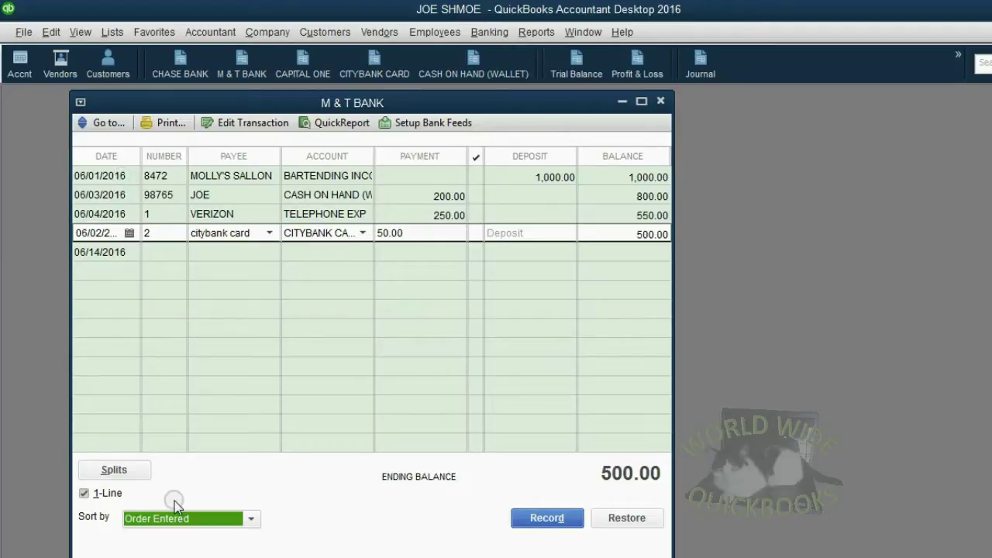
Set the CITYBANK CARD payment date back to June 11 and record it.
left_click(130, 234)
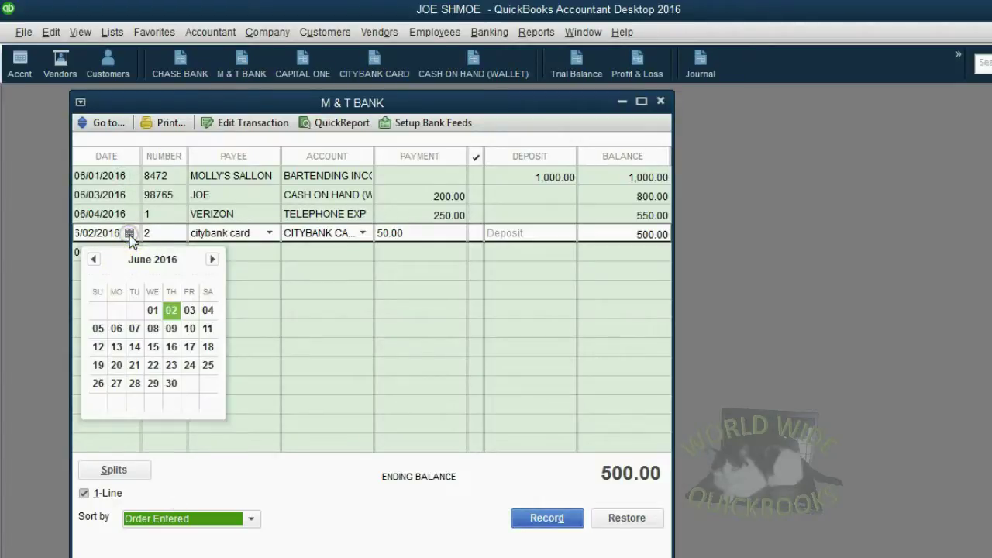
left_click(209, 327)
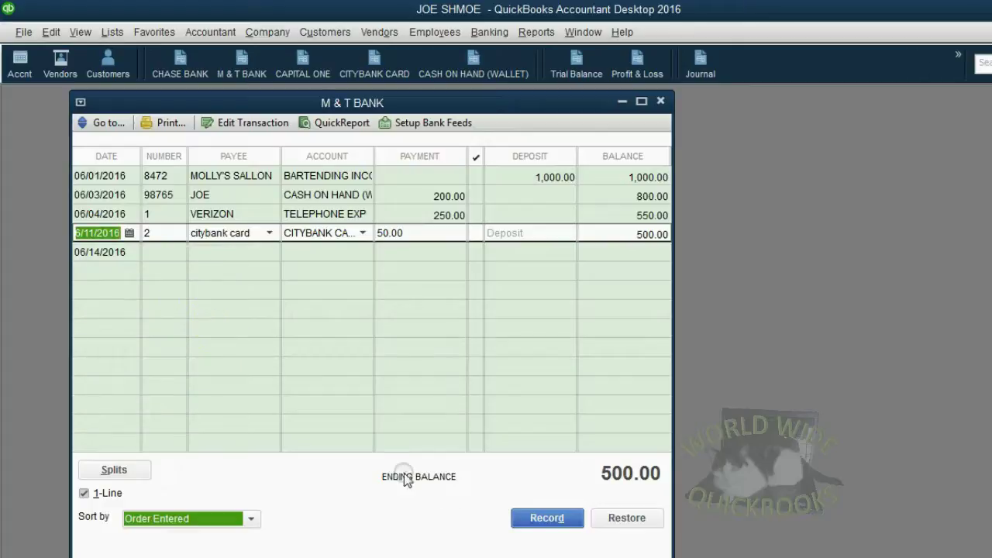
left_click(535, 518)
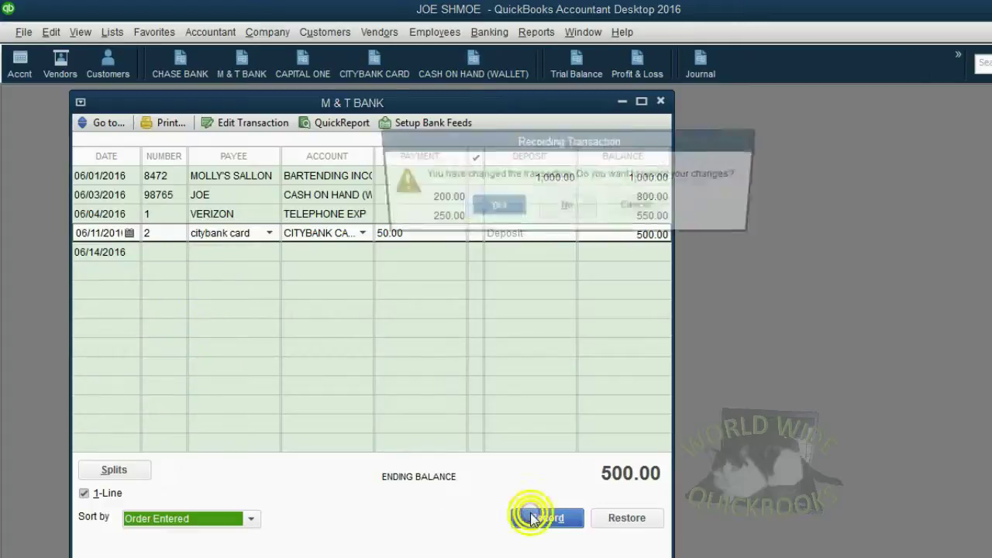
left_click(494, 208)
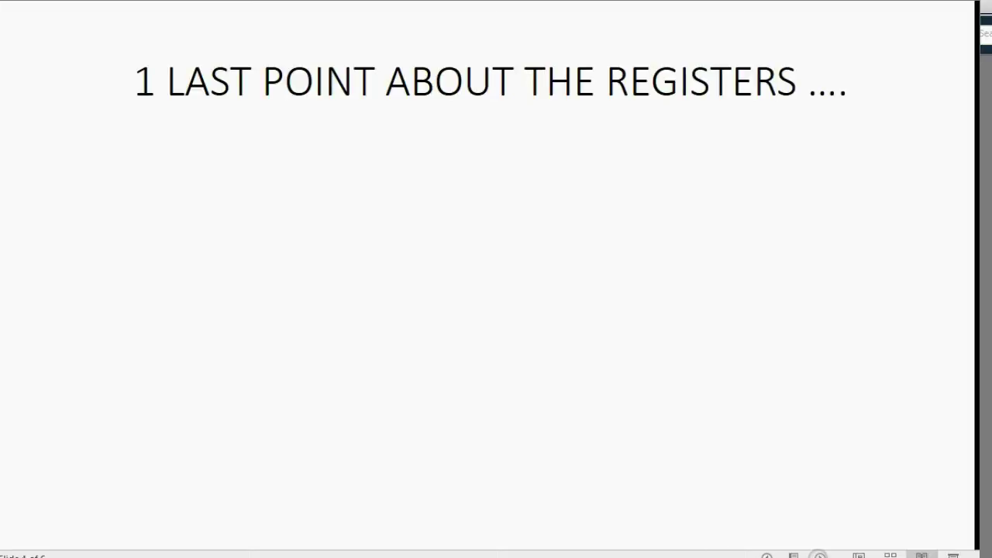
Reveal the amount-column warning and delete-and-re-enter advice, then advance to the register screenshot slide.
left_click(820, 555)
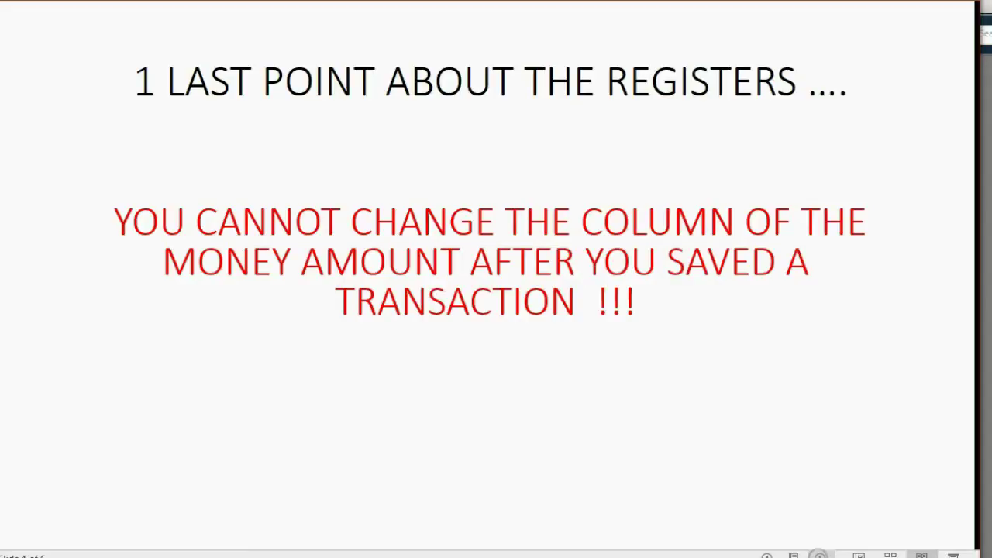
key("Right")
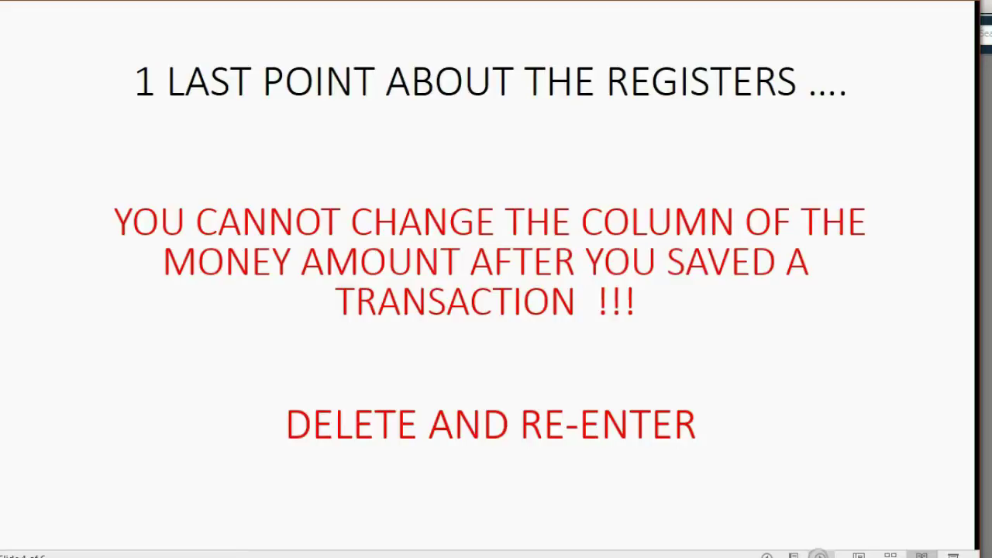
key("Right")
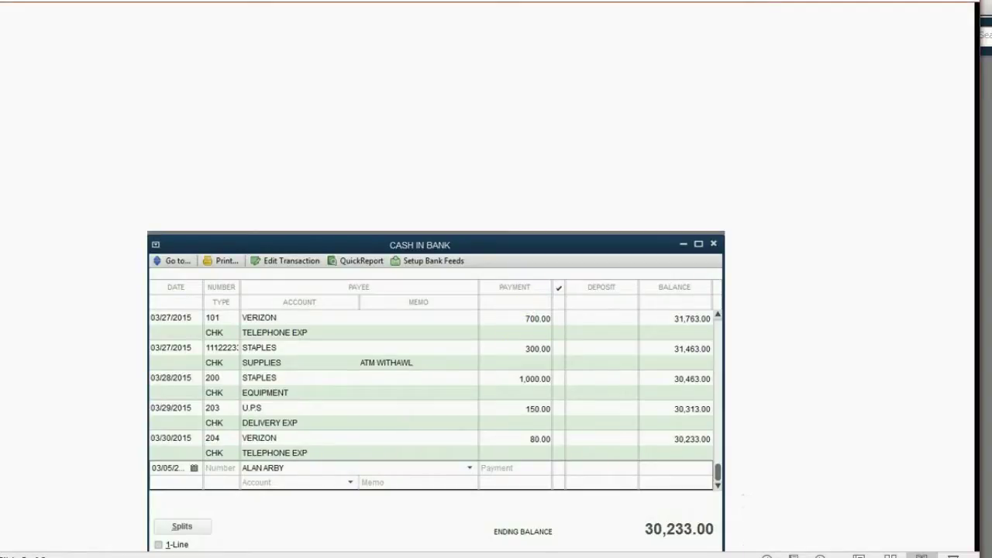
Reveal the Write Checks and Make Deposits screenshots with arrows to the payment and deposit columns.
left_click(820, 557)
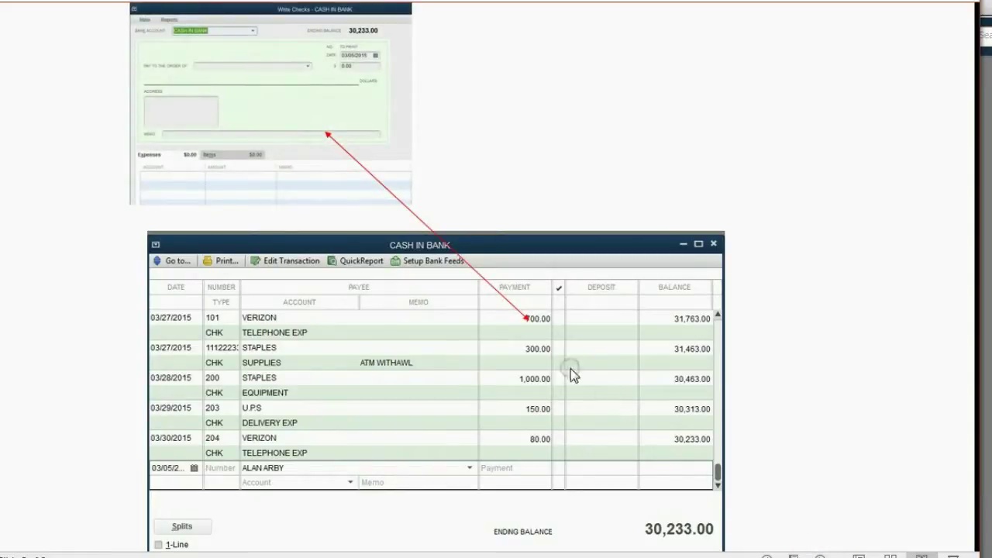
left_click(533, 329)
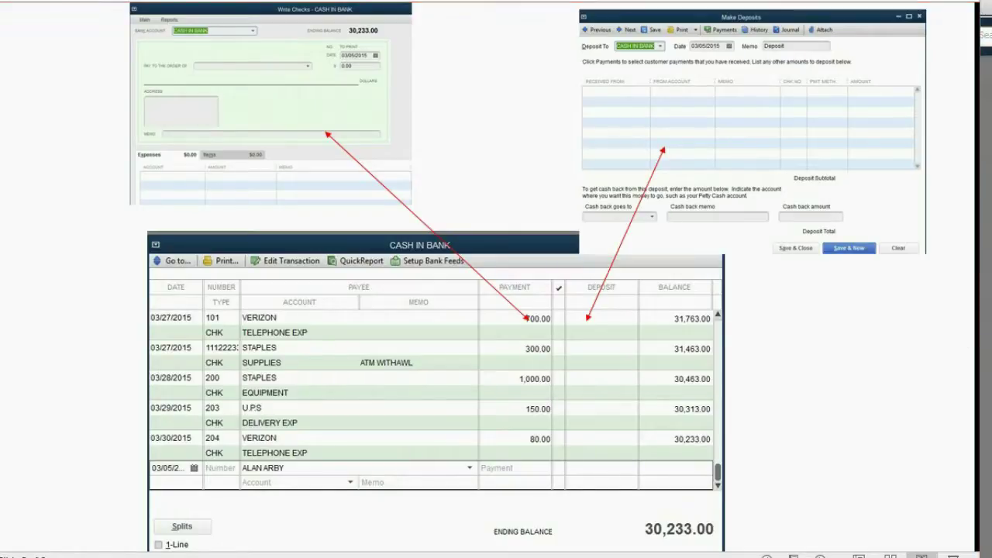
Advance to the DELETE AND RE-ENTER slide and reveal its Voided/Deleted Transaction Detail heading.
key("Right")
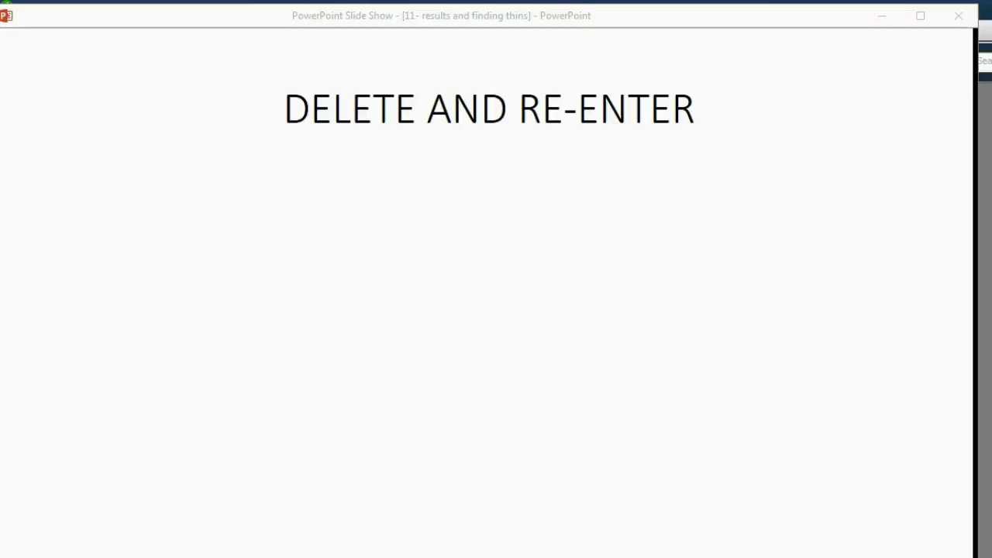
key("Right")
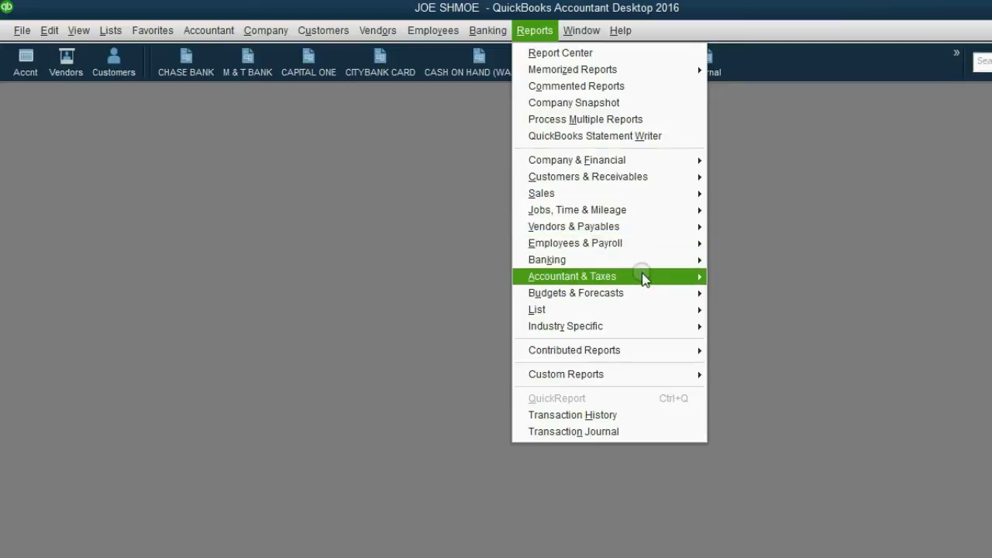
Run the Accountant & Taxes Voided/Deleted Transactions Detail report with the date range set to All.
left_click(642, 276)
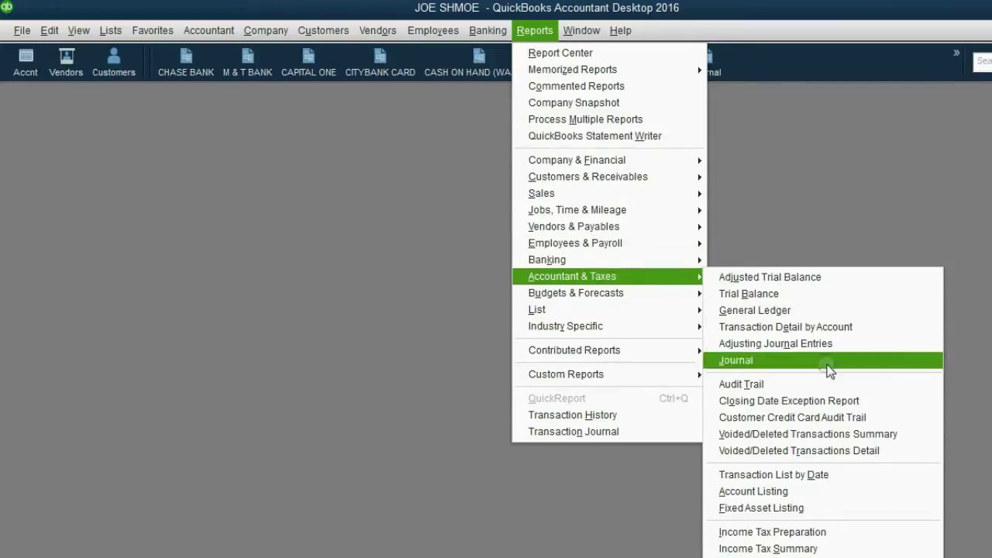
left_click(835, 446)
left_click(835, 449)
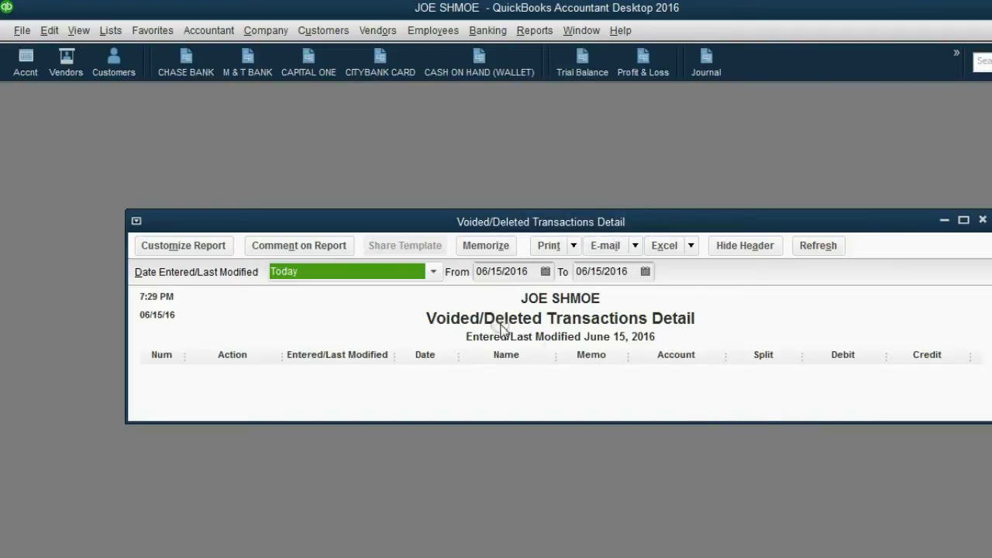
left_click(434, 278)
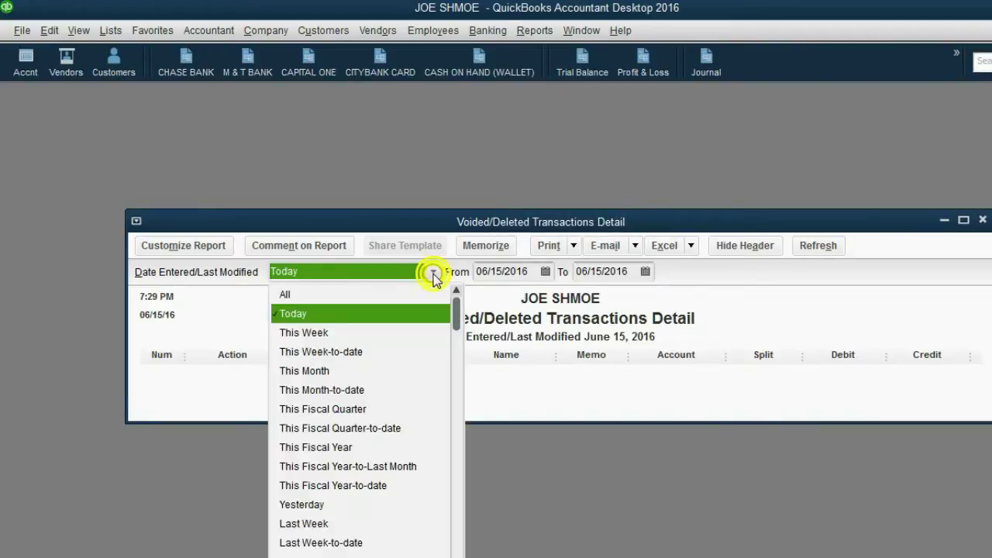
left_click(345, 295)
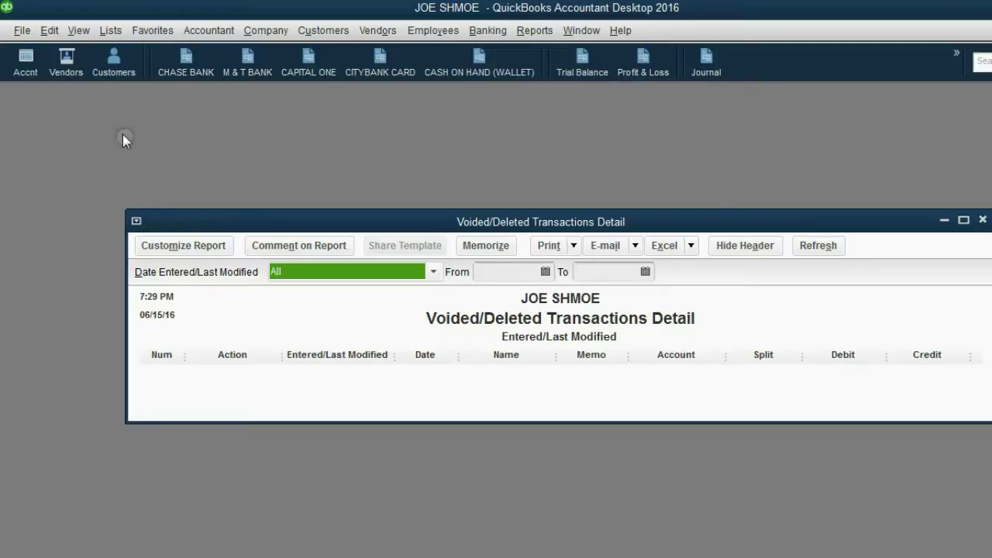
left_click(76, 29)
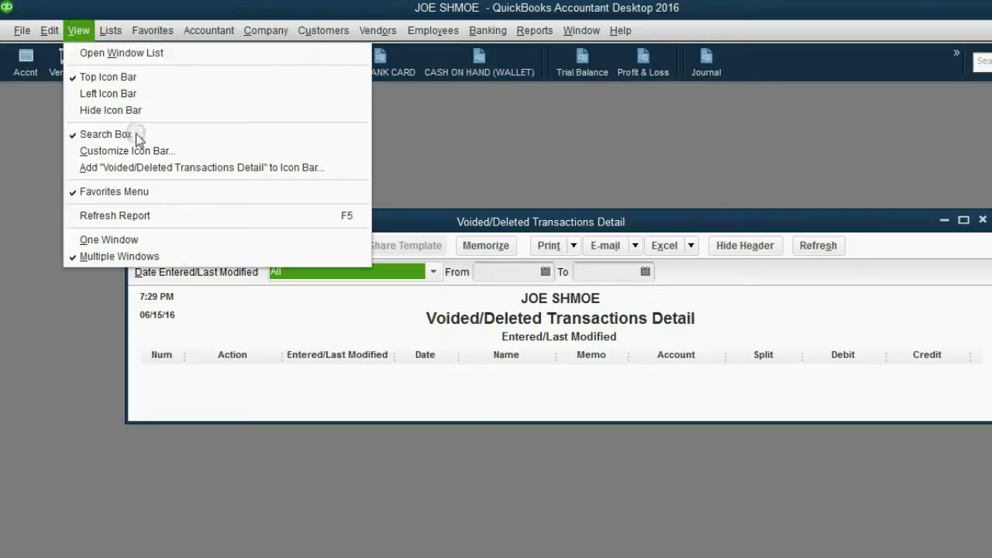
Add the Voided/Deleted Transactions Detail report to the icon bar and reopen it from that shortcut.
left_click(160, 167)
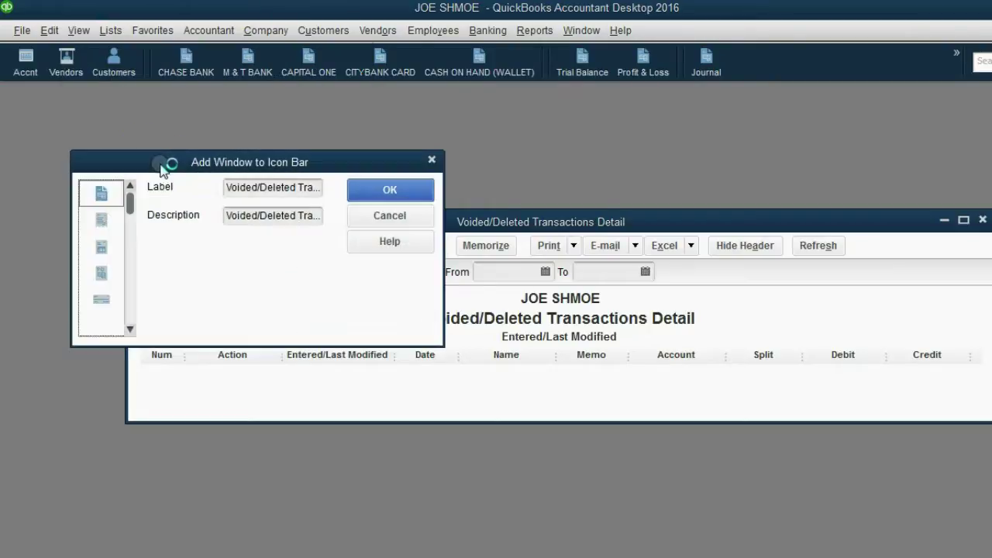
left_click(373, 194)
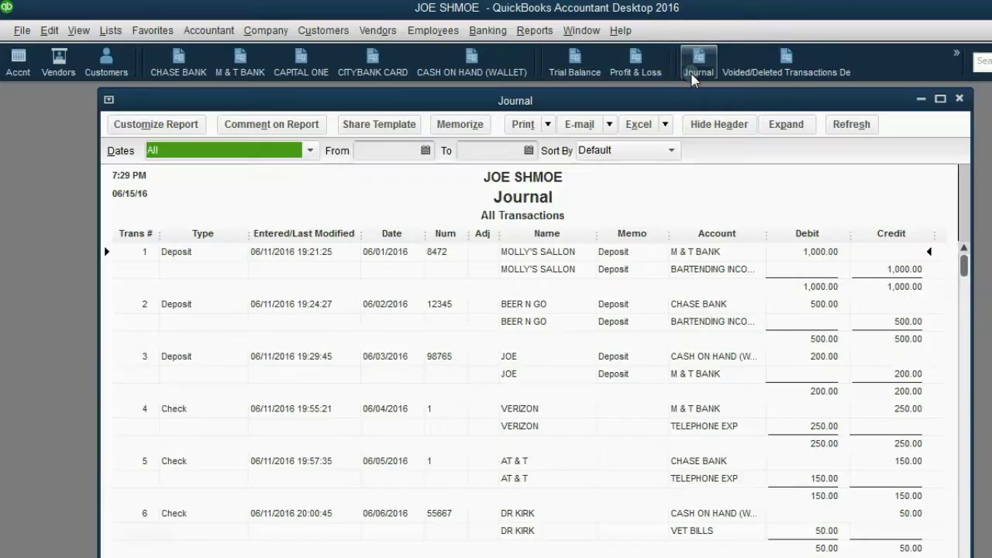
left_click(786, 62)
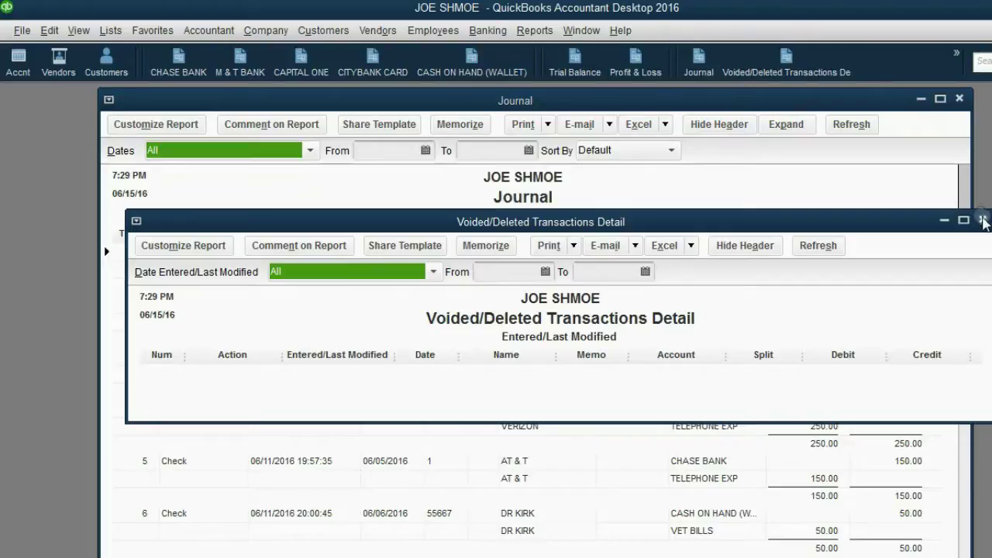
left_click(982, 220)
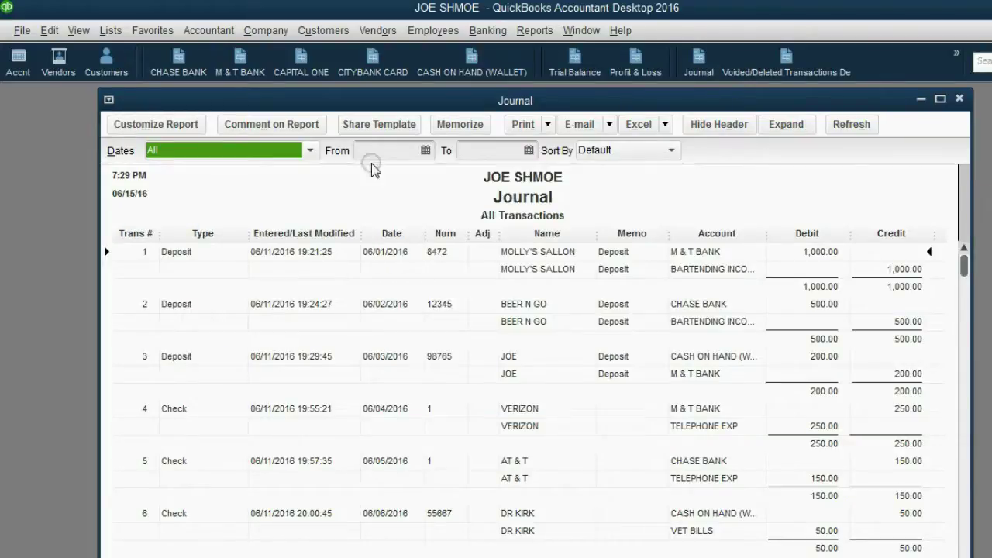
left_click(145, 462)
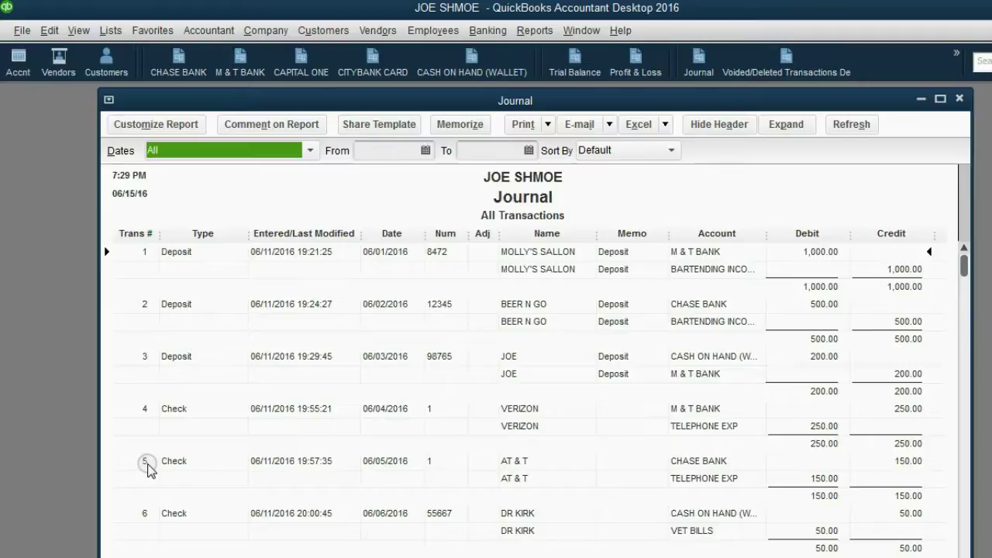
left_click(756, 66)
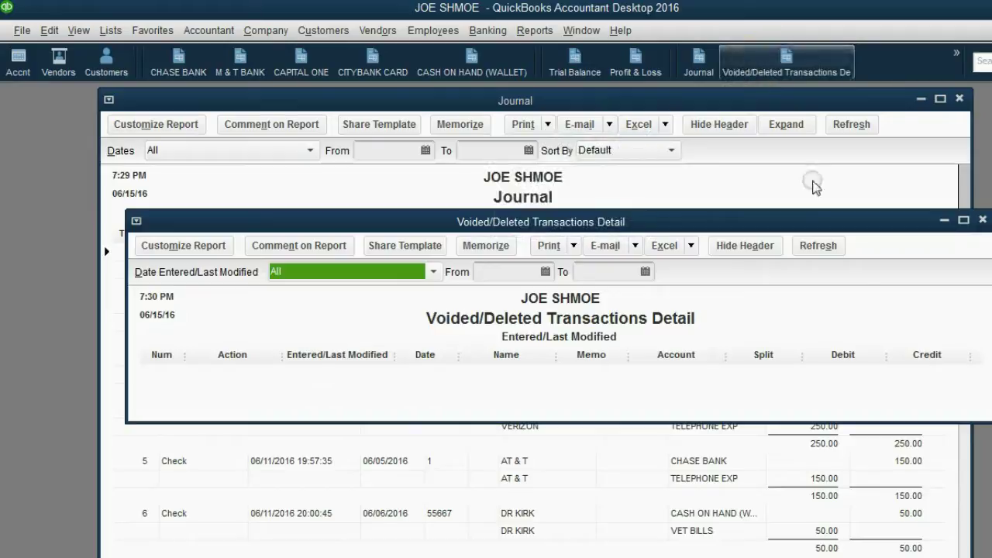